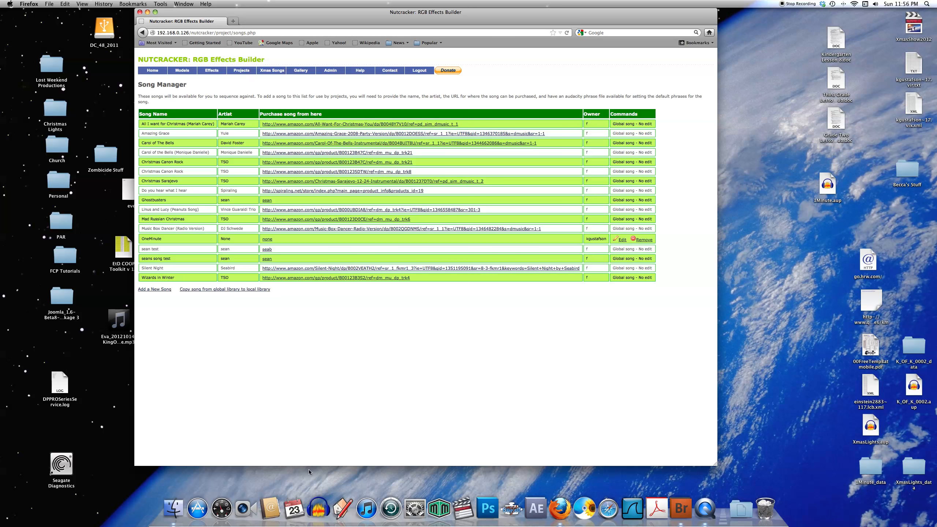
Switch to Audacity and open the recent project ChristmasDreams_TSO.
left_click(318, 509)
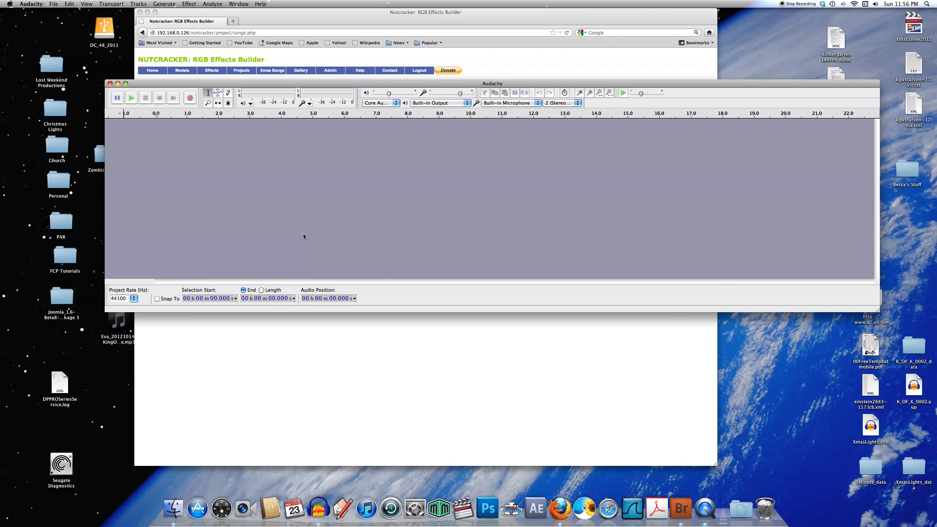
left_click(54, 3)
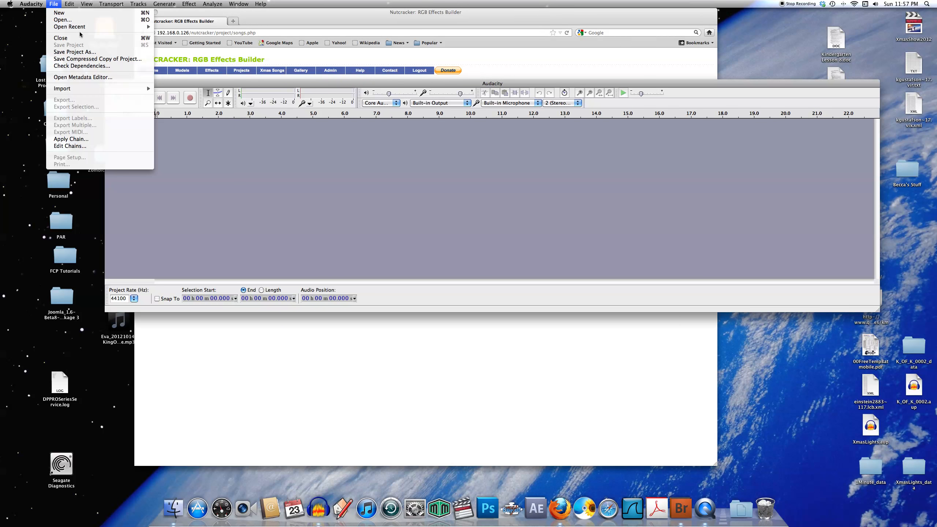
mouse_move(83, 28)
left_click(195, 28)
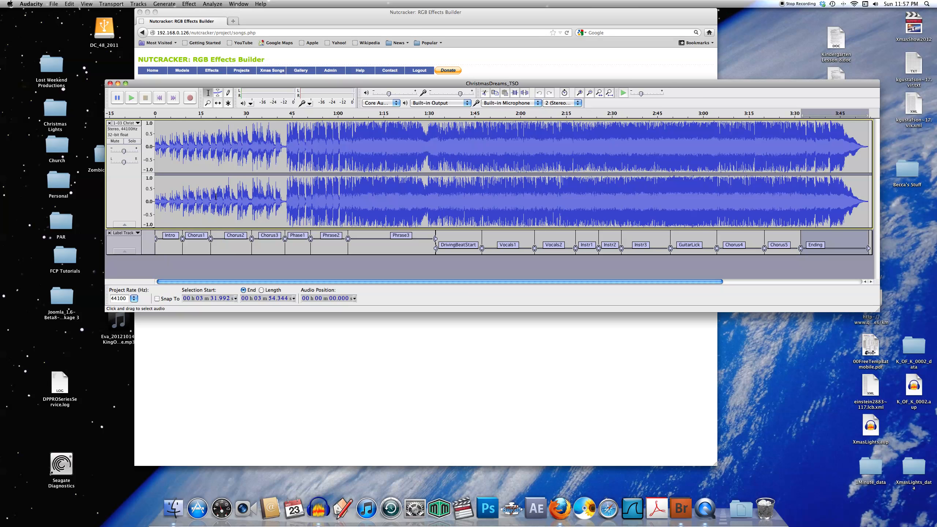
Select the Chorus1 section of the audio from about 9.013 to 18.267 s and look up the command for labelling a selection.
left_click_drag(183, 202, 210, 205)
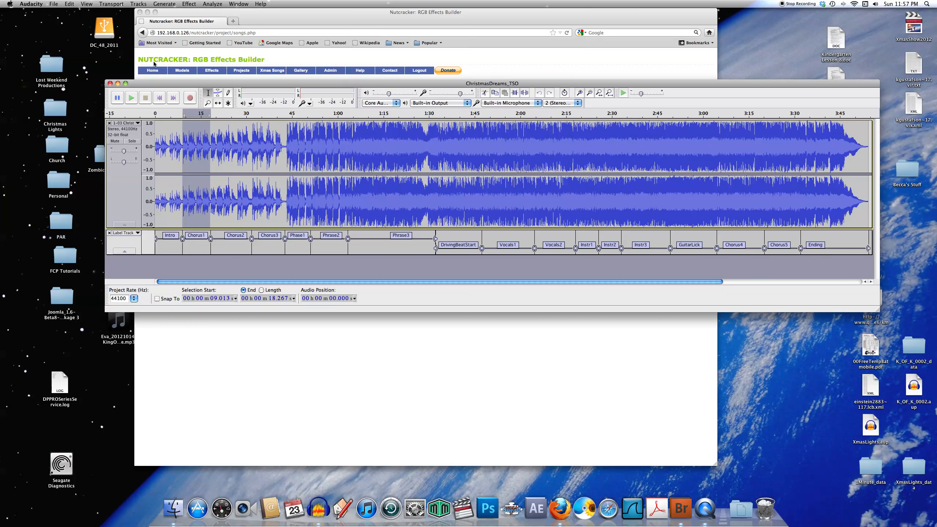
left_click(66, 4)
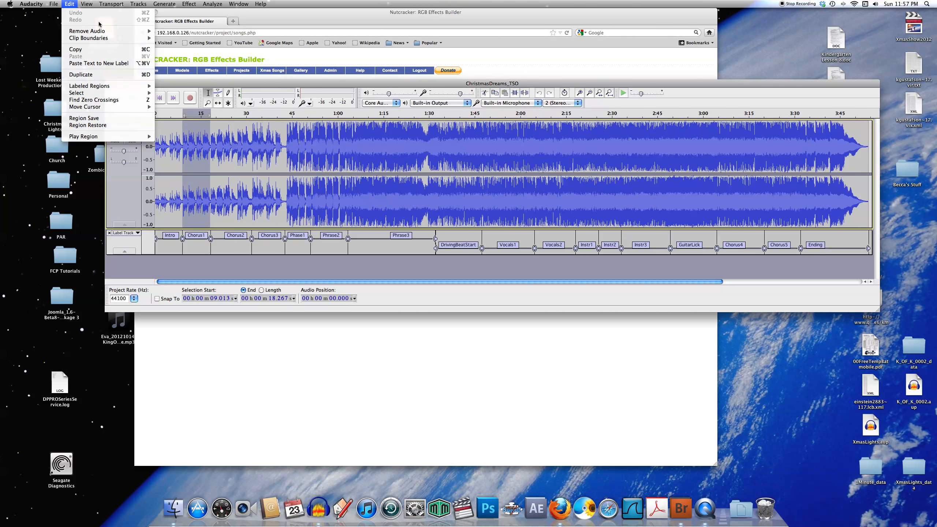
mouse_move(94, 3)
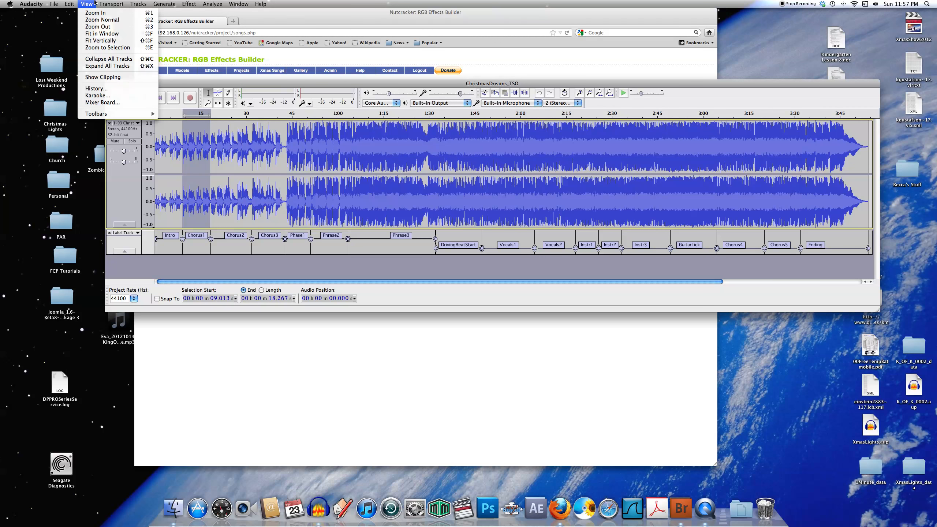
mouse_move(98, 89)
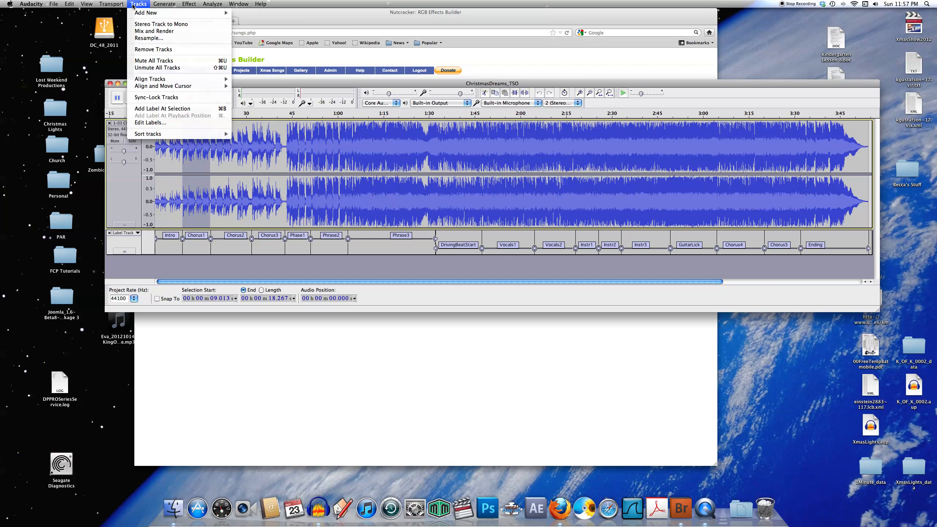
left_click(164, 212)
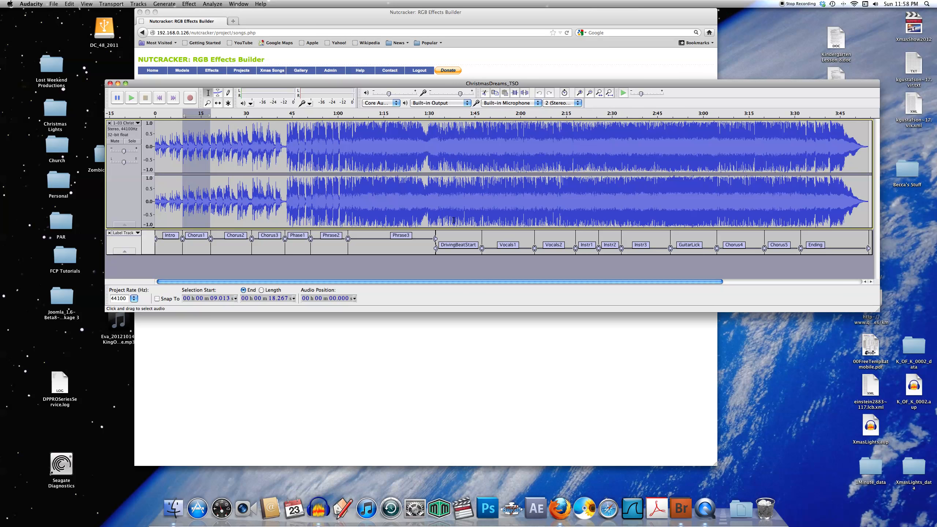
left_click(178, 245)
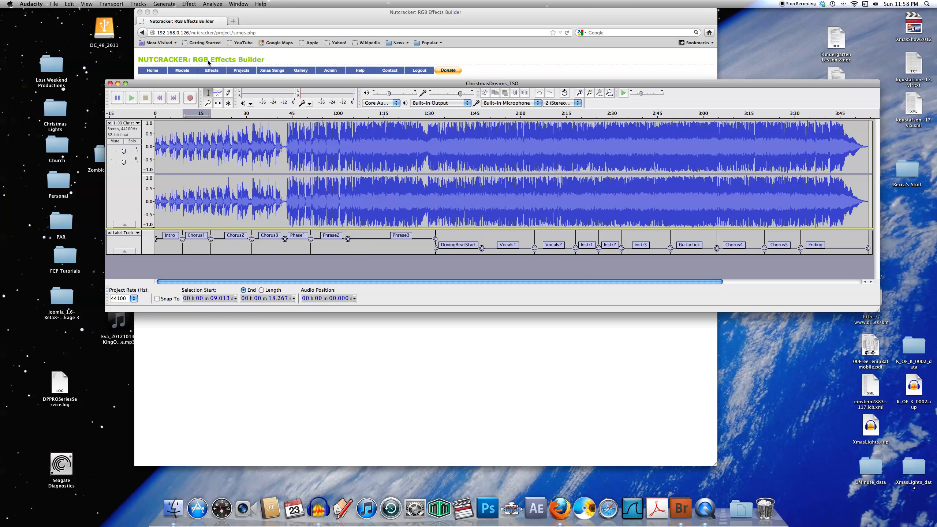
left_click(54, 4)
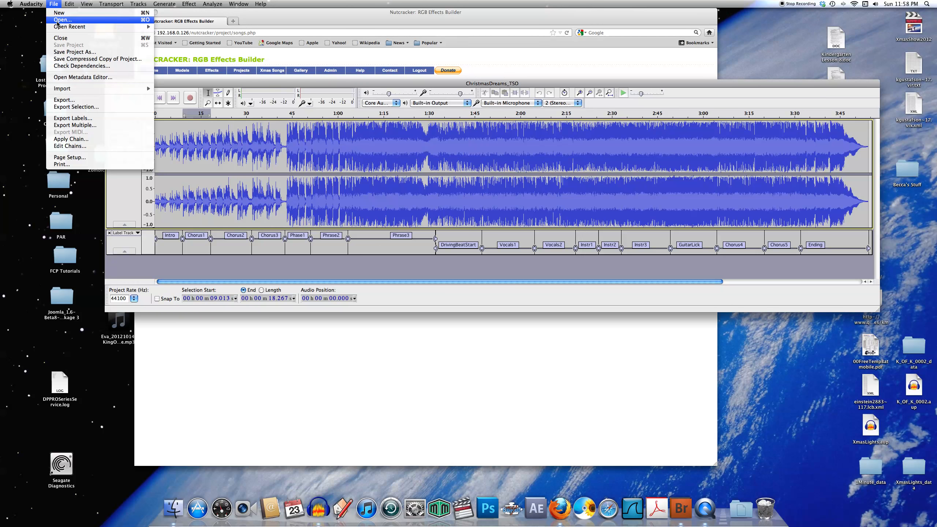
left_click(74, 118)
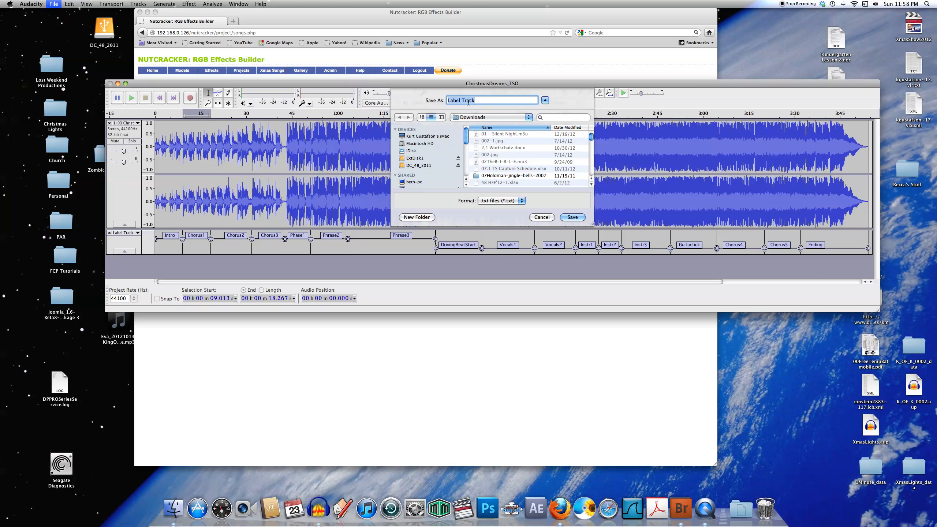
type("ChristmasDreams_TSO")
left_click(542, 217)
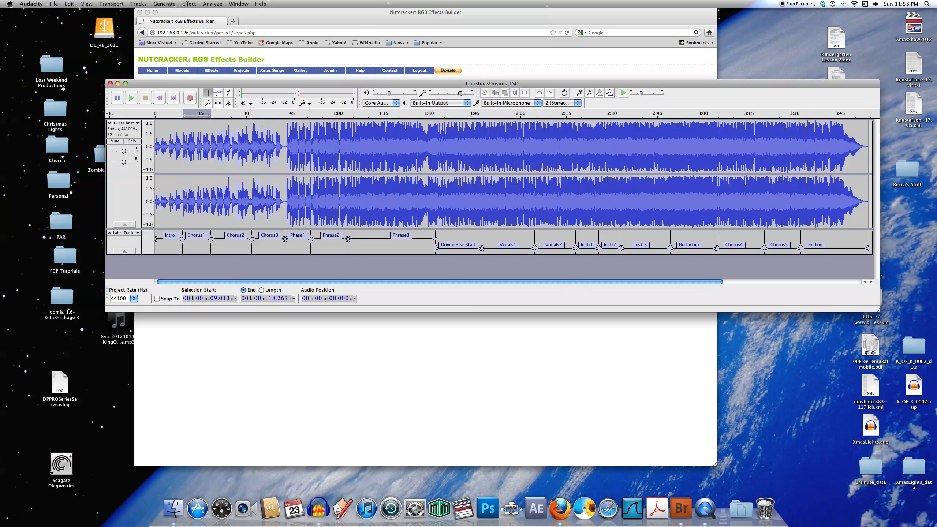
Close the audio project, switch to Finder and open the ChristmasDreams_TSO label text file from the Downloads folder.
left_click(110, 83)
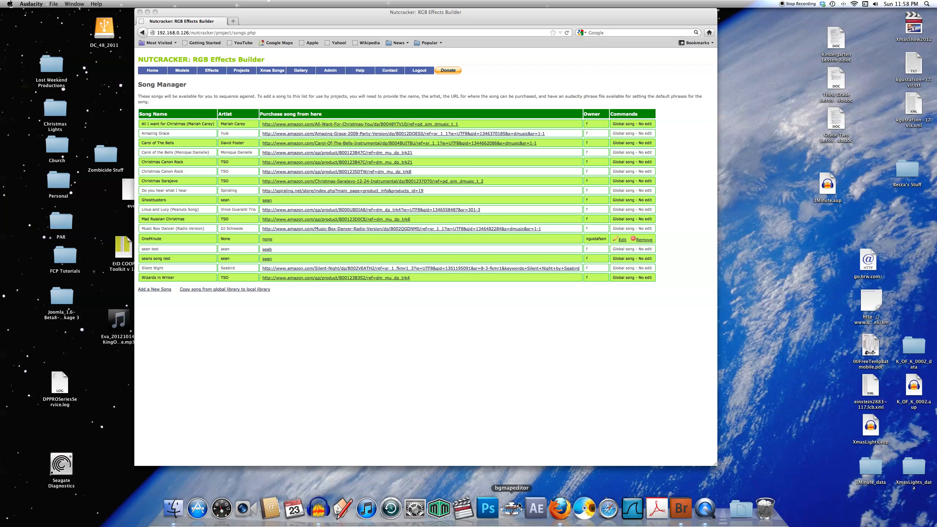
left_click(173, 509)
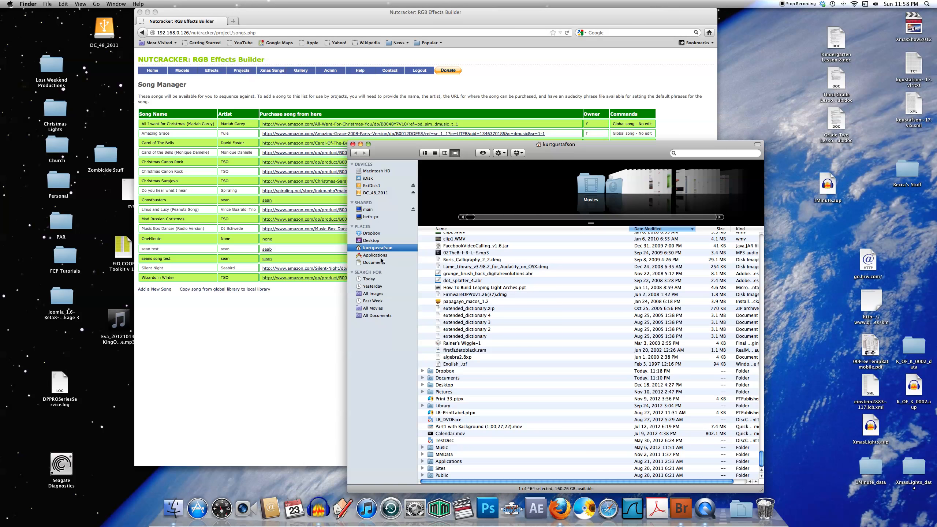
scroll(451, 290, "up", 15)
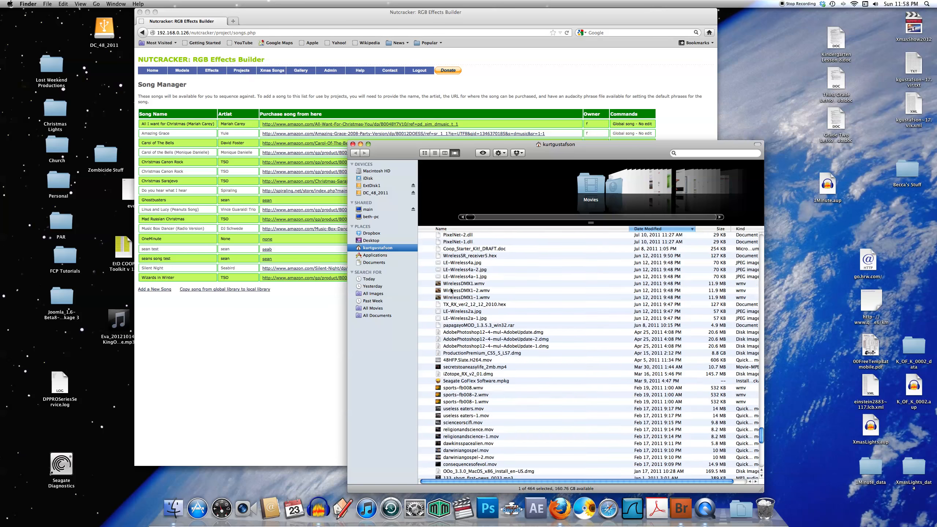
scroll(451, 290, "up", 20)
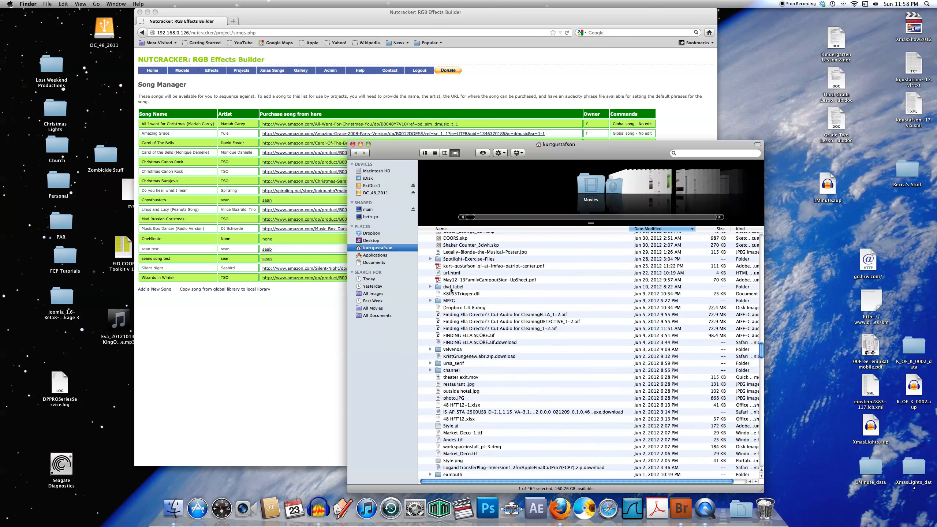
scroll(461, 292, "up", 5)
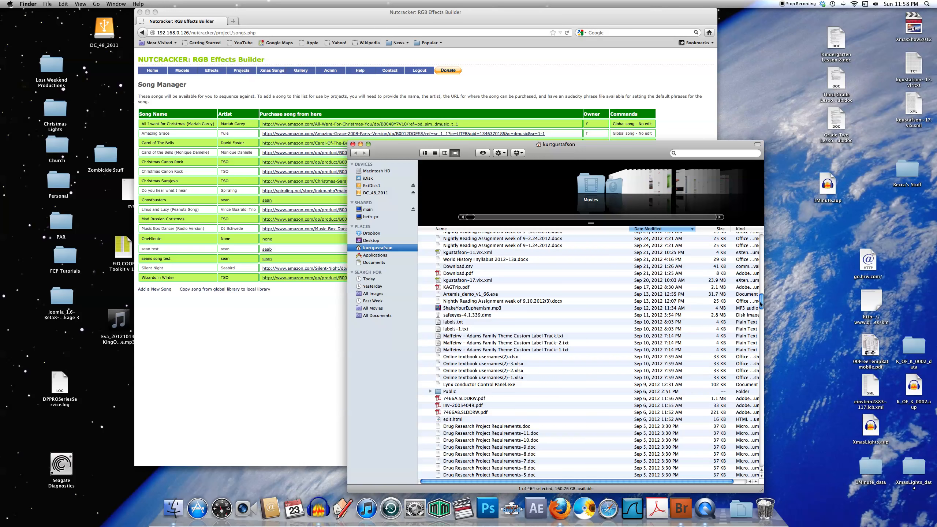
left_click_drag(761, 304, 755, 233)
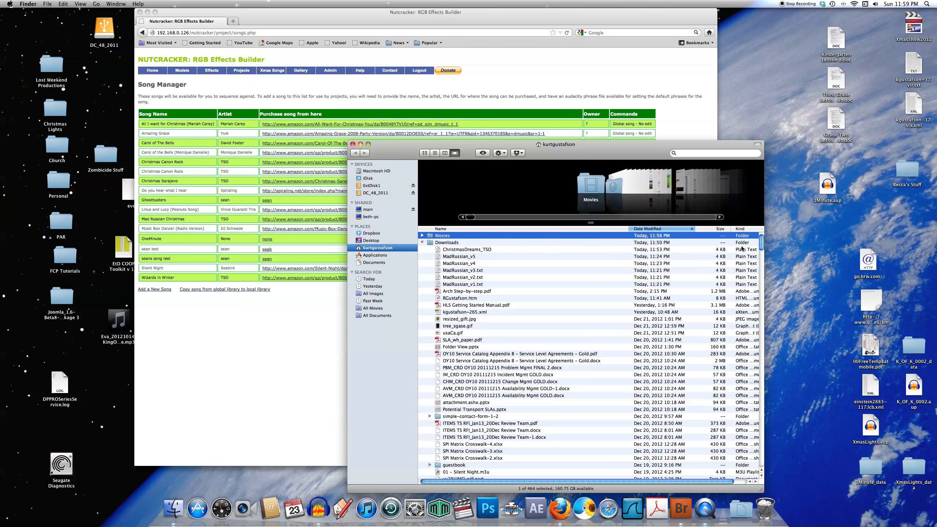
double_click(494, 250)
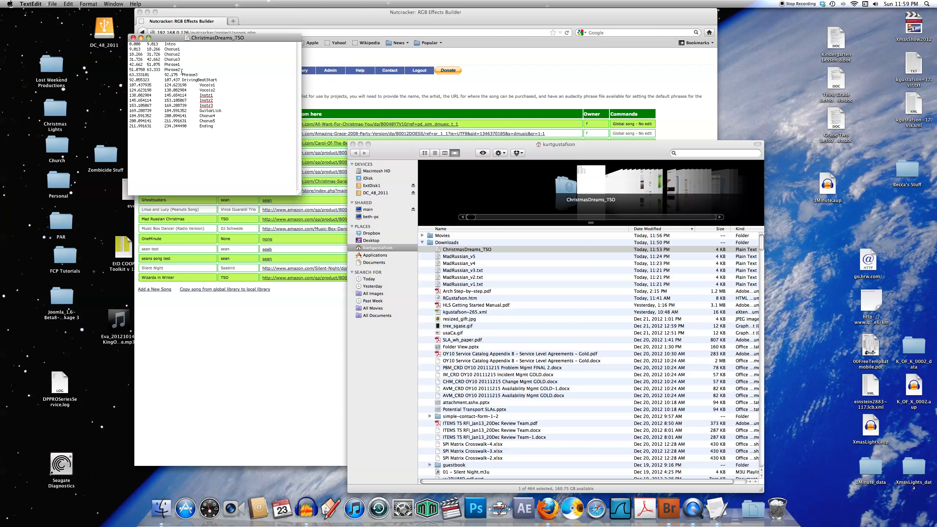
Check the phrase names and times in the label text file, and close it and the file browser window.
double_click(205, 121)
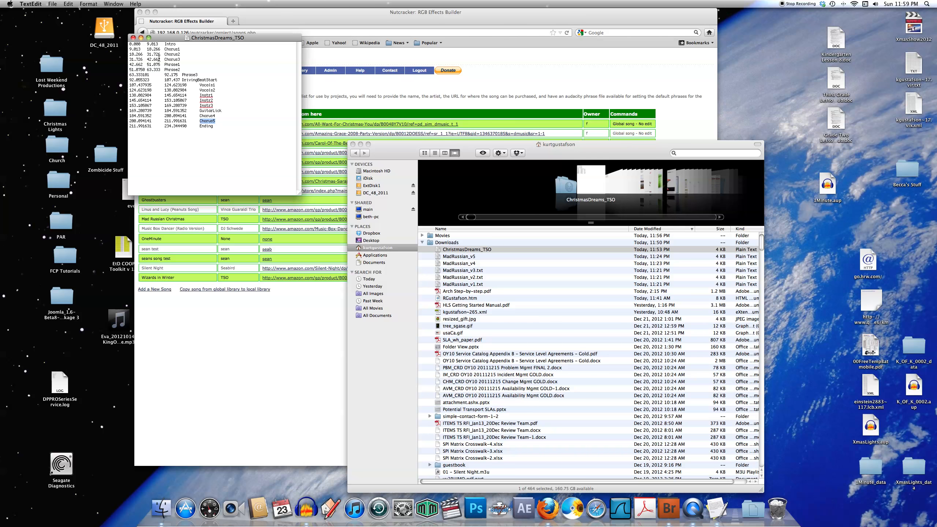
left_click(134, 38)
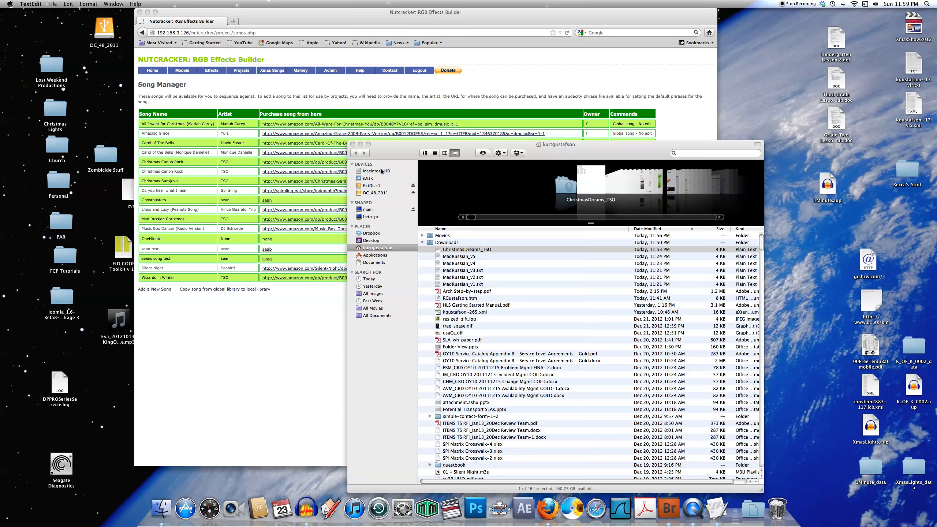
left_click(353, 144)
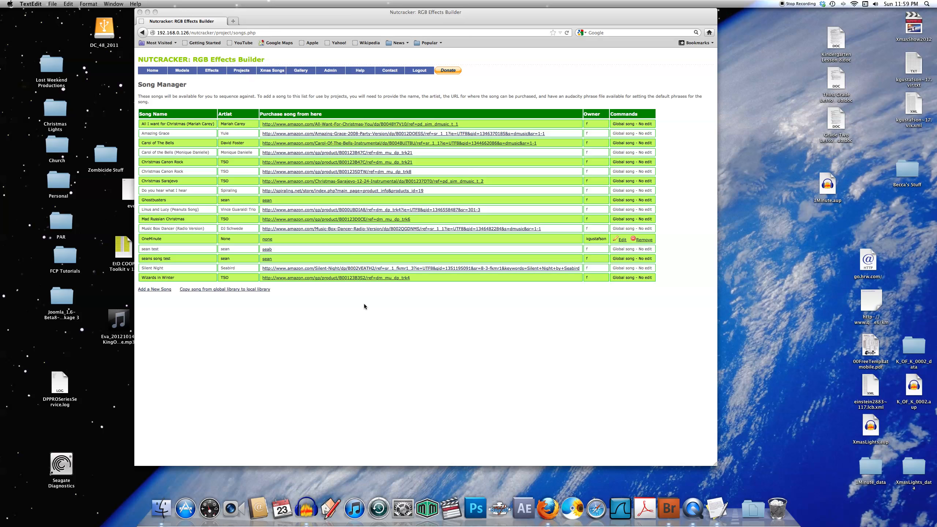
left_click(159, 291)
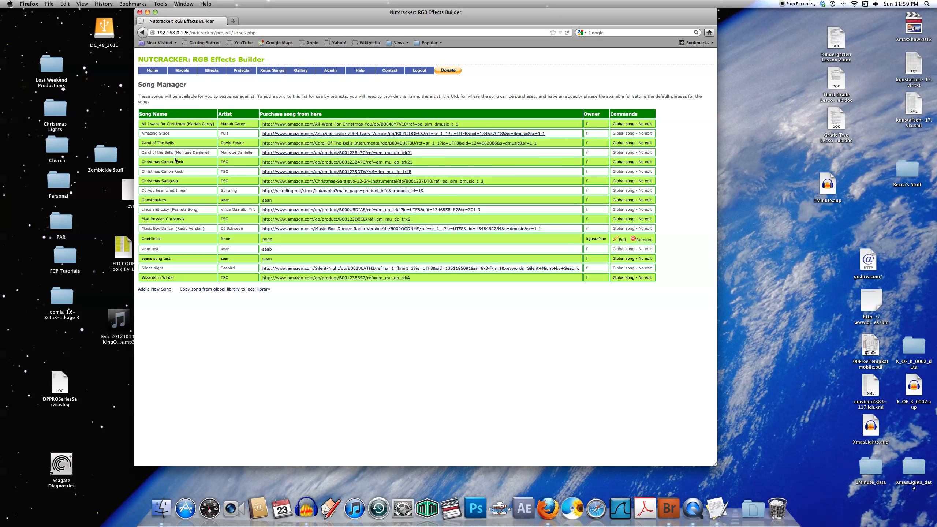
left_click(160, 290)
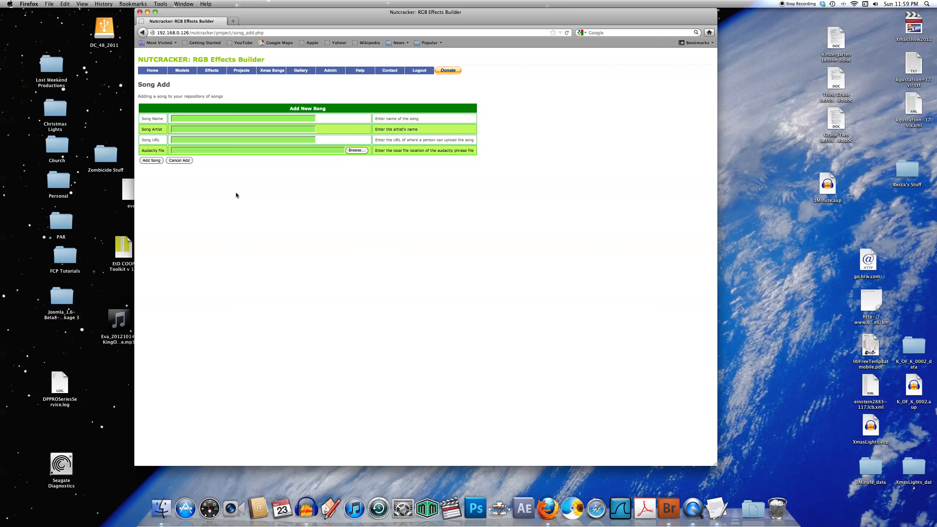
left_click(221, 121)
type("C")
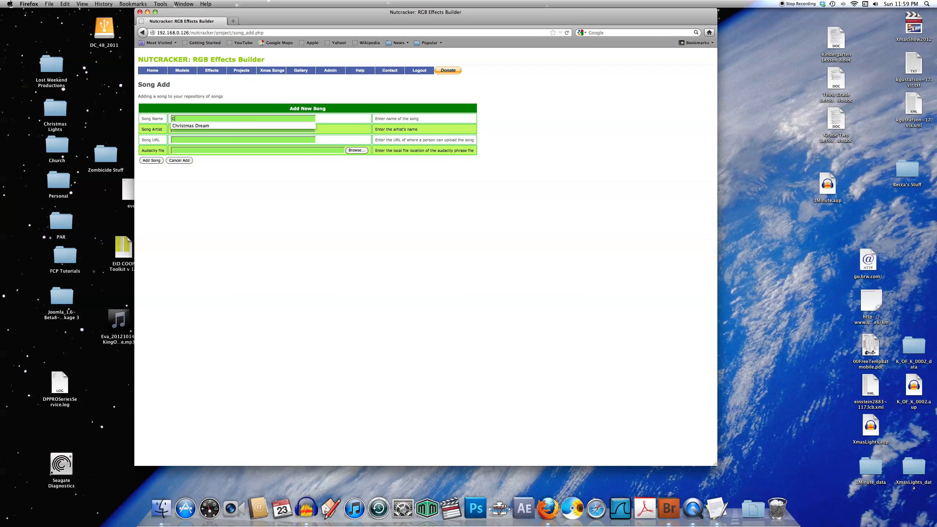
type("hristmas Dreams")
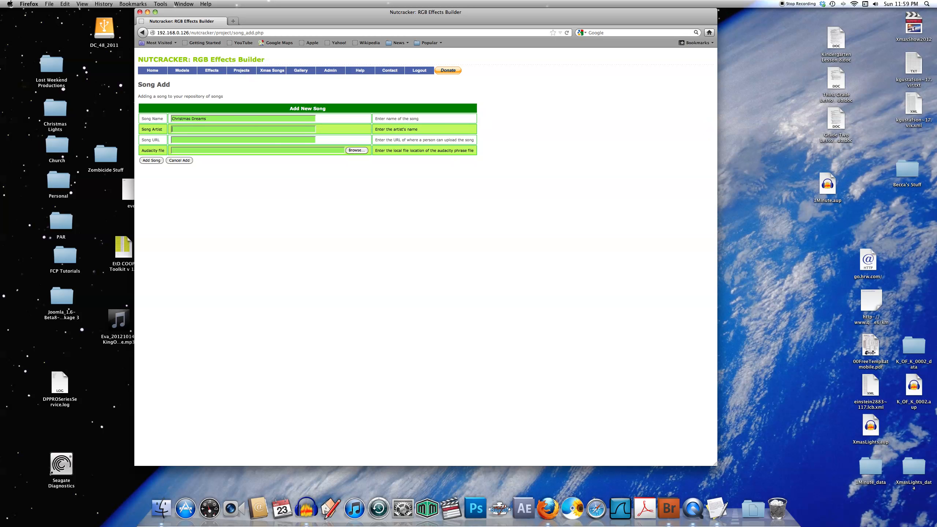
type("TSO")
key("Tab")
type("h")
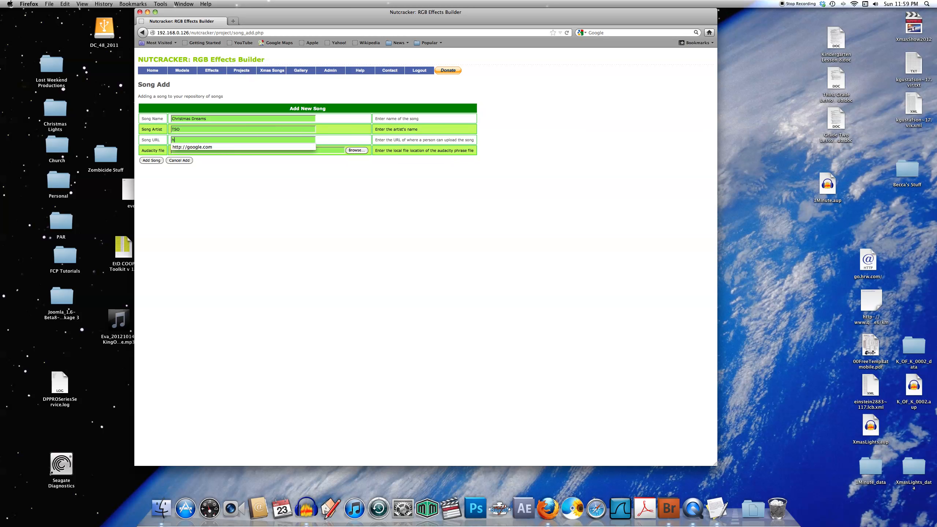
key("Down")
key("Return")
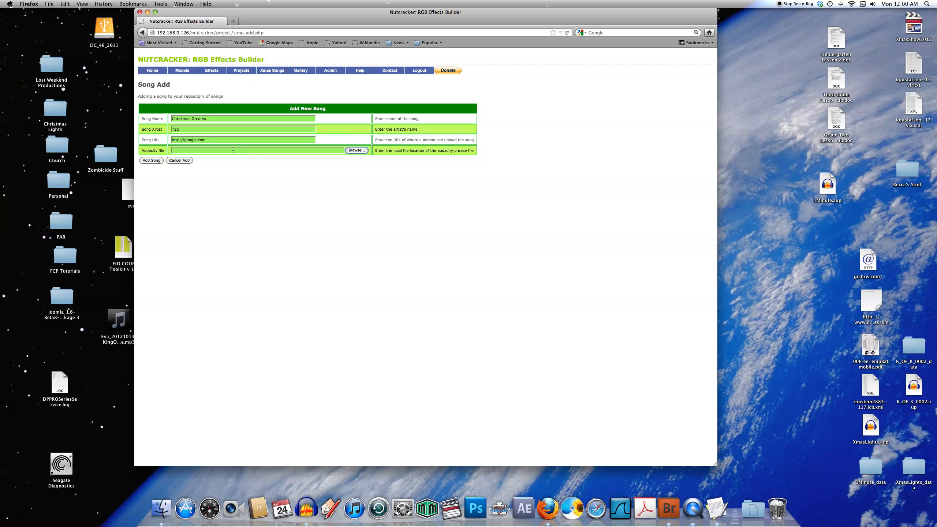
Attach ChristmasDreams_TSO.txt from Downloads as the Audacity file and add the song to the library.
left_click(356, 150)
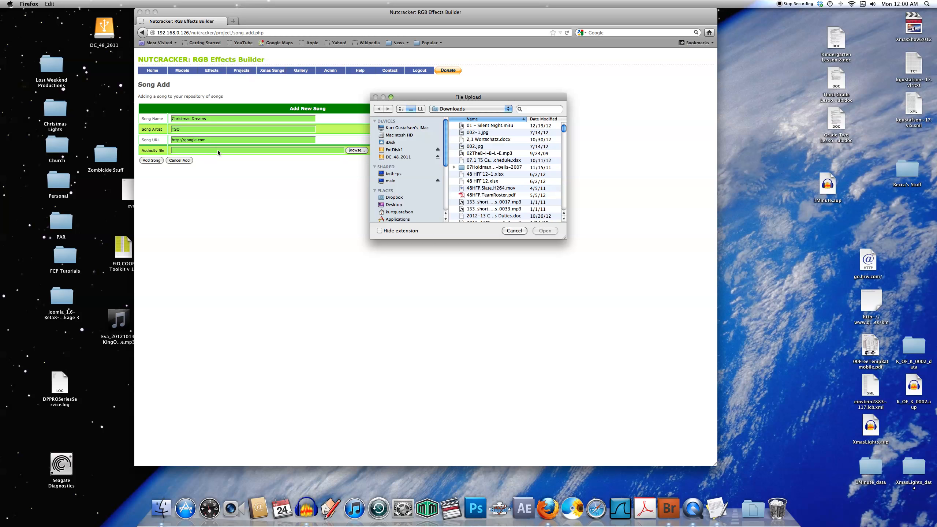
left_click_drag(563, 128, 565, 142)
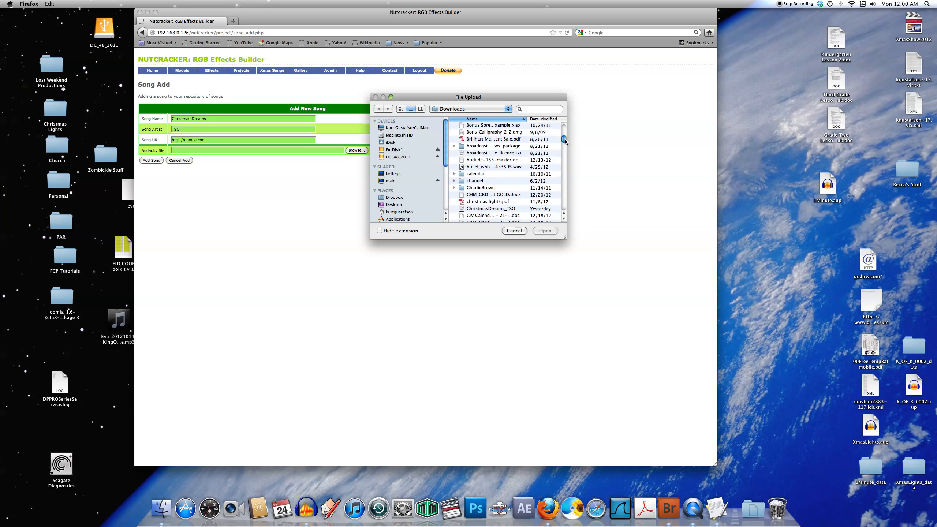
left_click(500, 210)
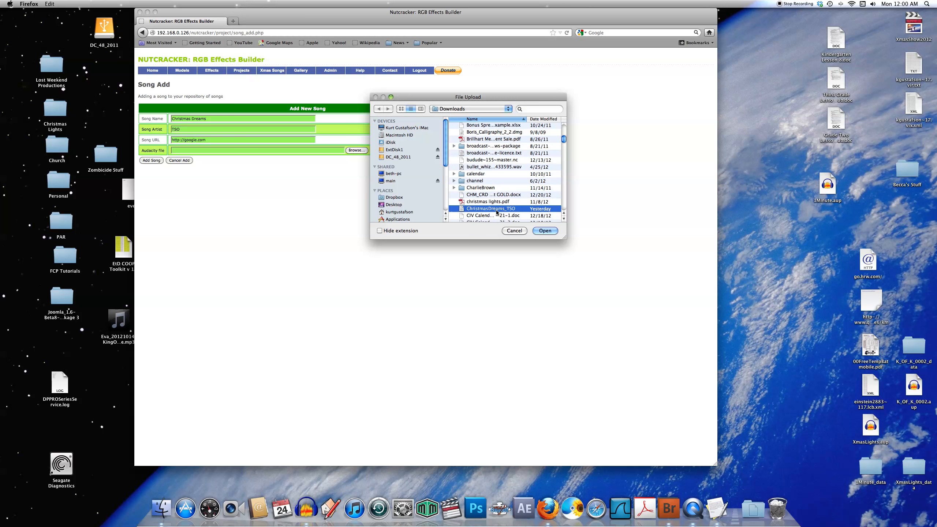
left_click(545, 231)
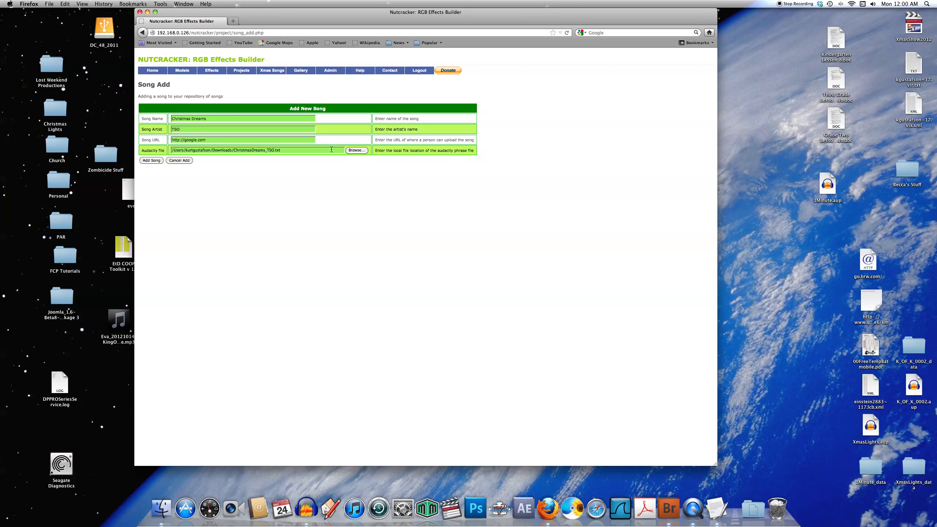
left_click(150, 162)
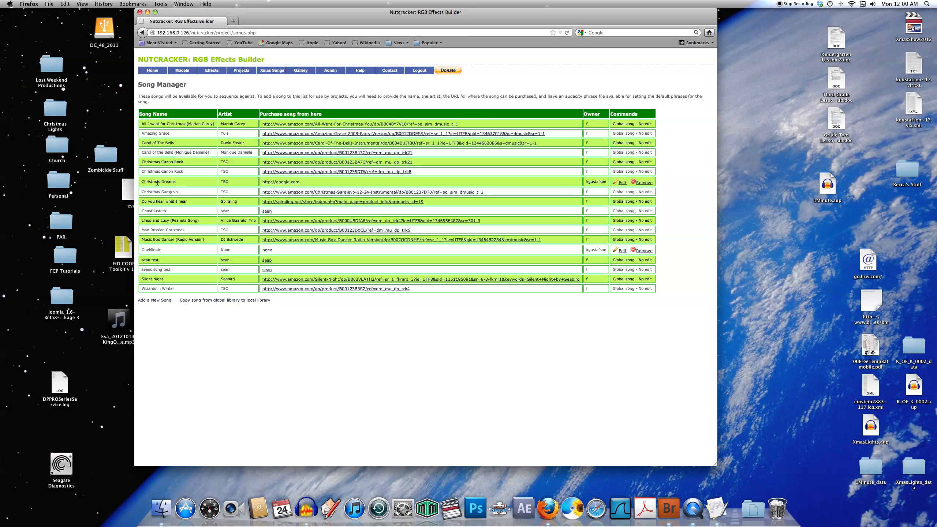
Open the Christmas Dreams song for editing and add a new phrase to its default phrases.
left_click(624, 183)
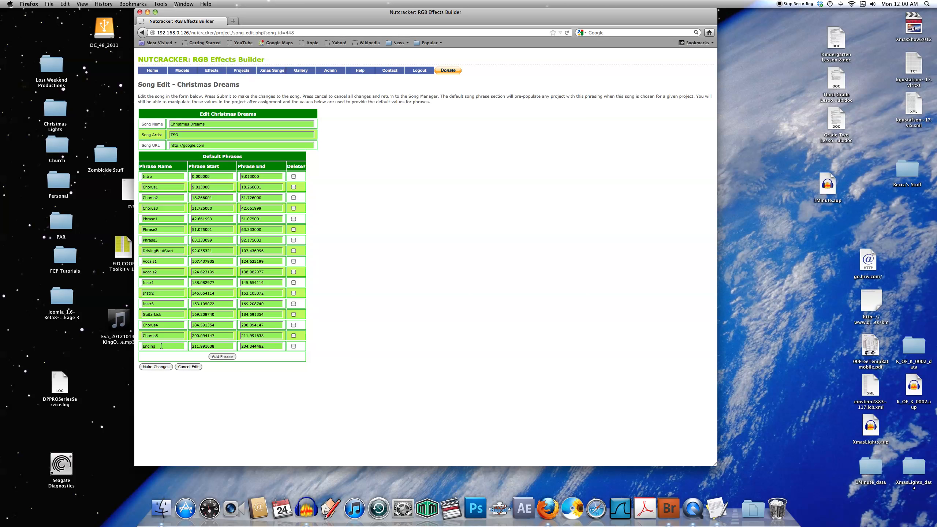
left_click(223, 357)
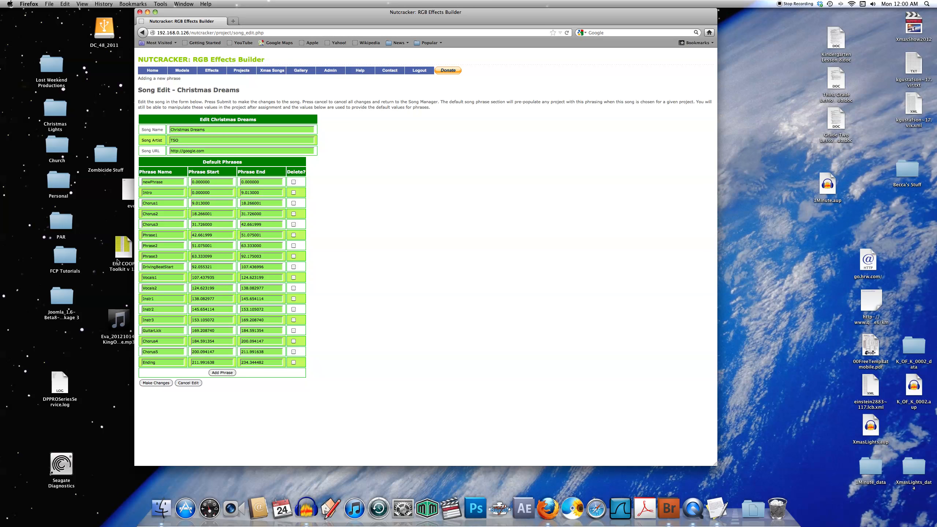
Name the new phrase Ending2 with start 224 and end 234.344482, set the Ending phrase's end to 224, and save the song changes.
double_click(172, 182)
type("Ending")
type("2")
type("2")
type("4.")
key("Tab")
type("234.")
type("224")
left_click(156, 383)
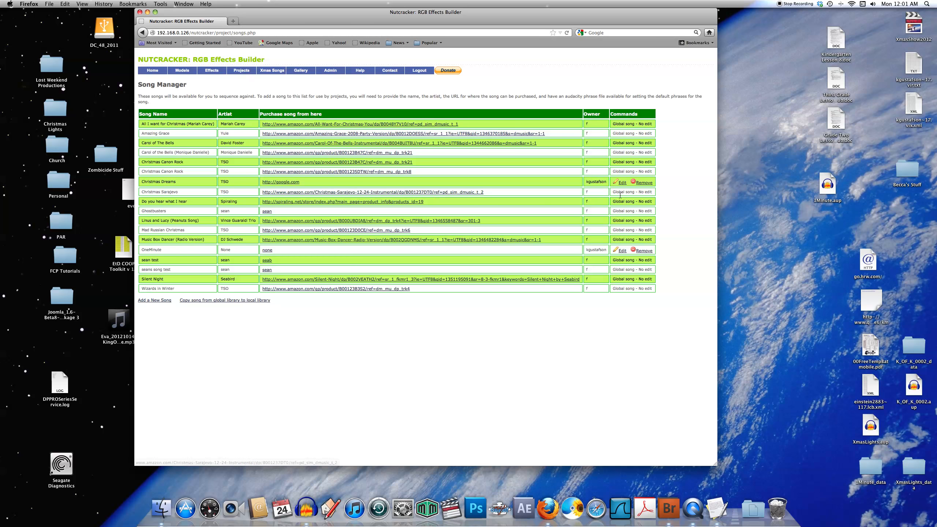
Reopen the Christmas Dreams song to check its default phrases, and leave without making changes.
left_click(622, 183)
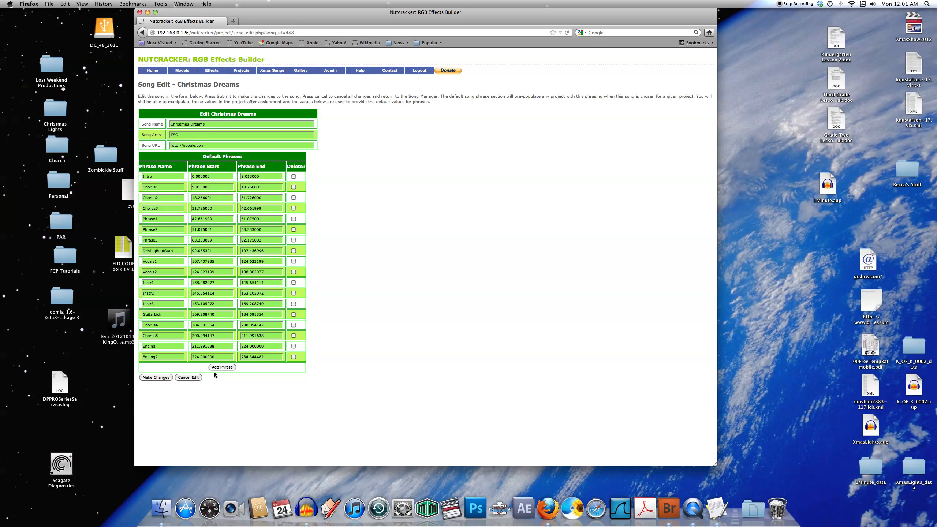
left_click(187, 378)
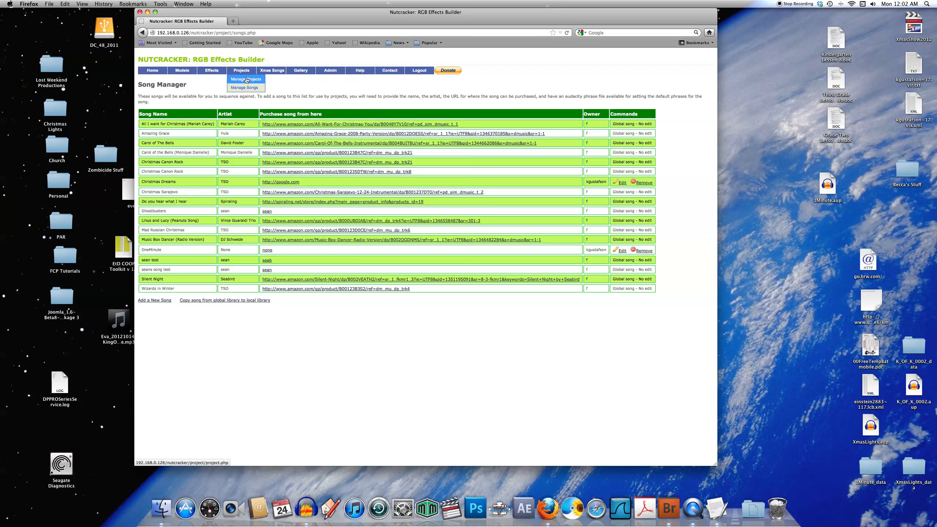
Add a new project for the song Christmas Dreams with target MATRIX2012 (MATRIX).
left_click(246, 80)
left_click(157, 152)
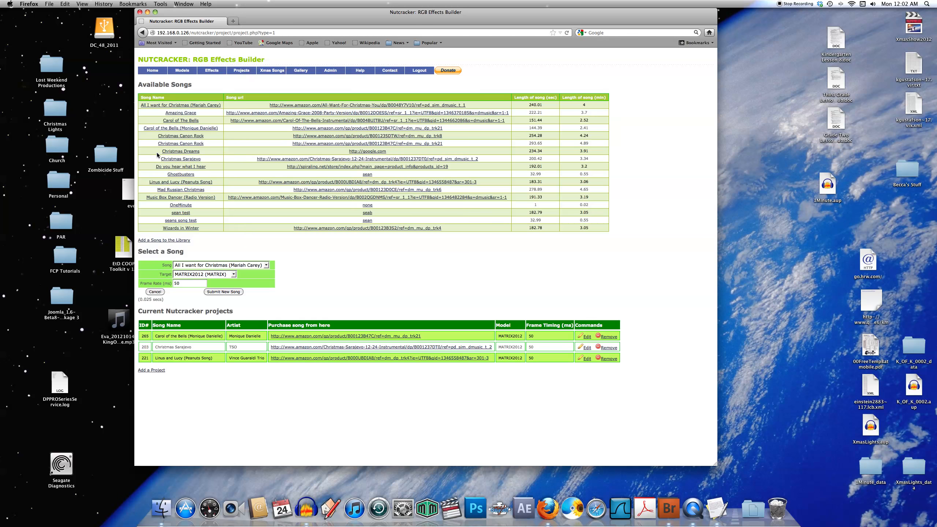
left_click(240, 265)
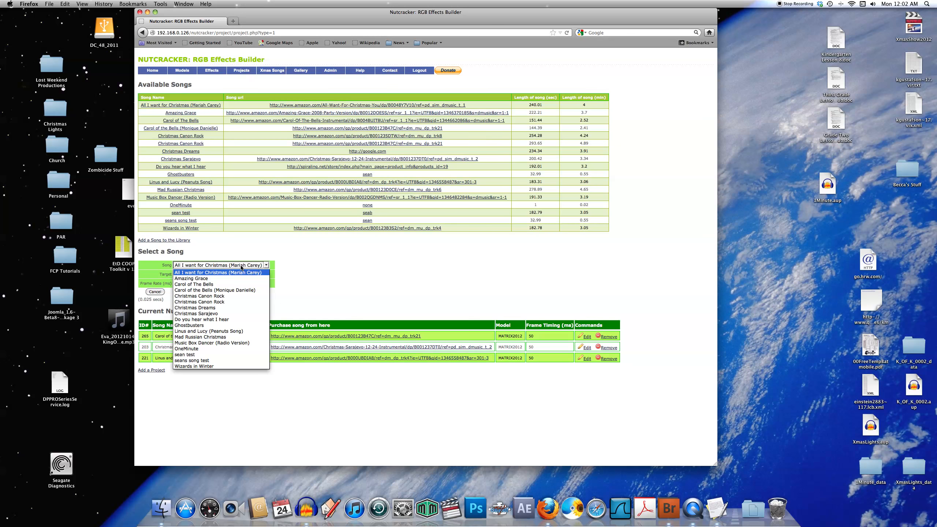
left_click(216, 308)
left_click(206, 275)
left_click(207, 276)
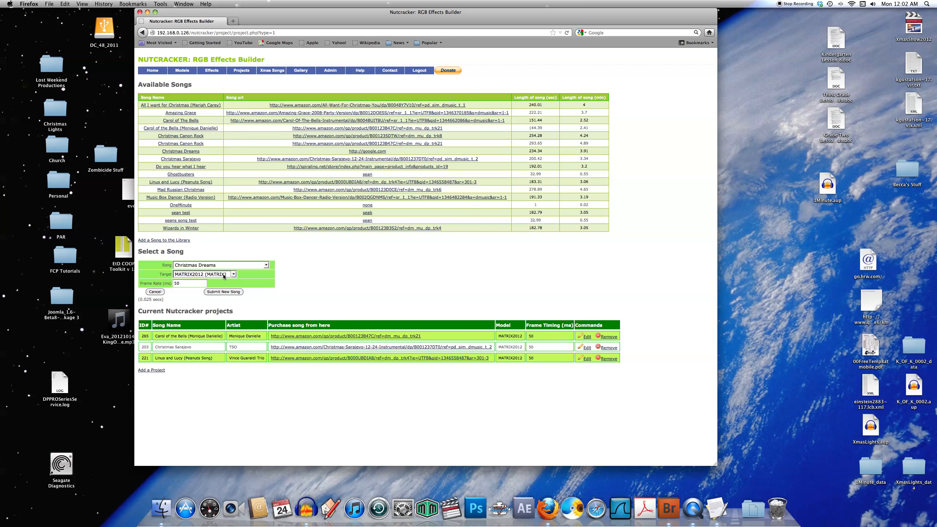
left_click(223, 276)
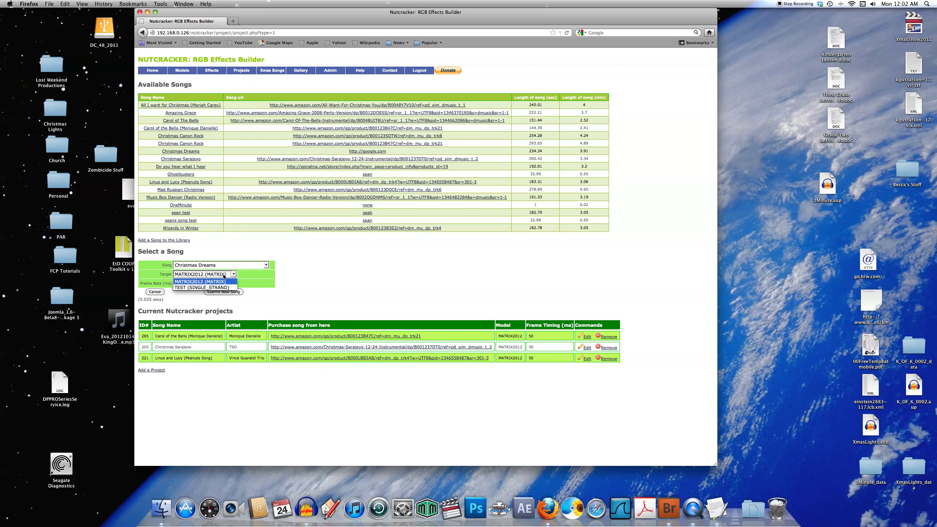
left_click(222, 275)
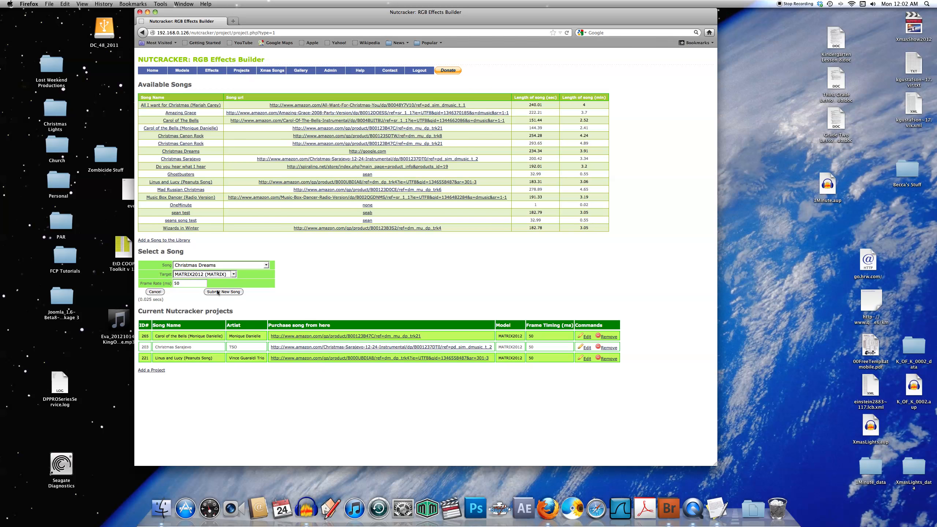
left_click(225, 293)
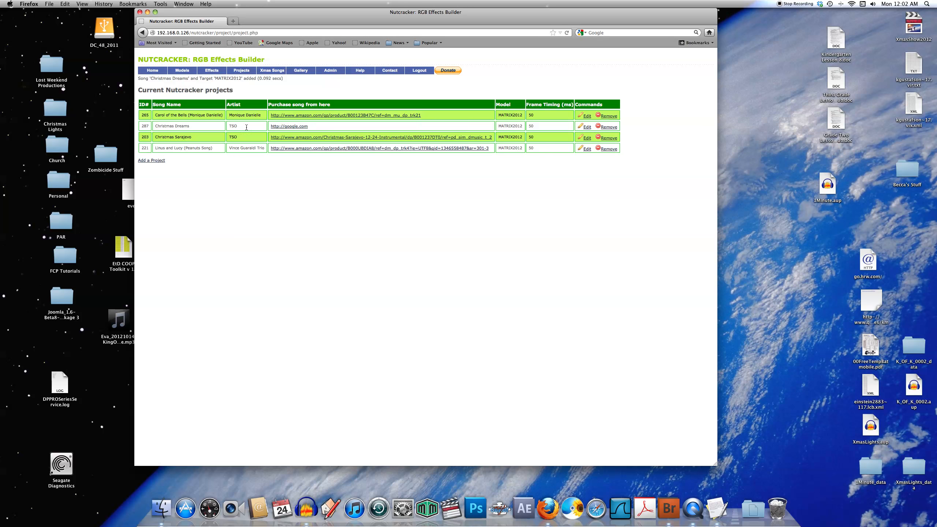
View the Christmas Dreams project details, visit the song manager, and return to the project's details.
left_click(587, 127)
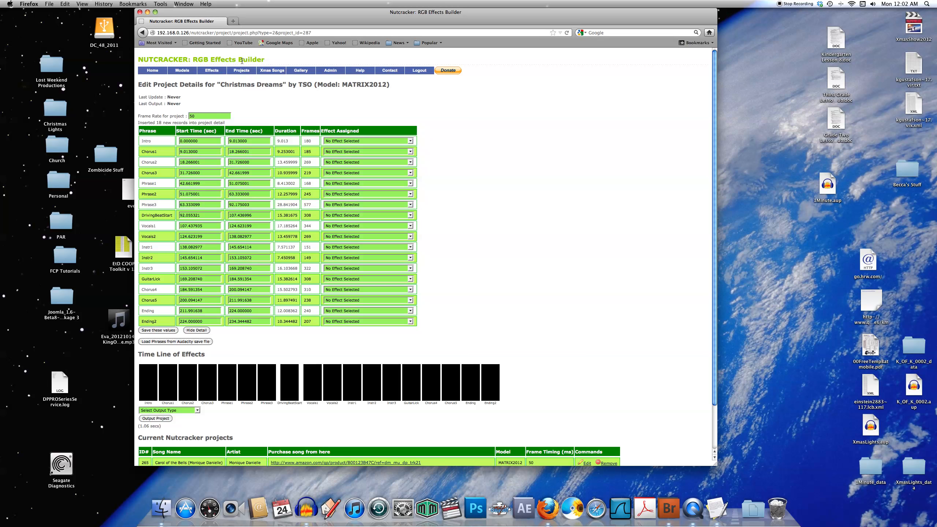
left_click(250, 90)
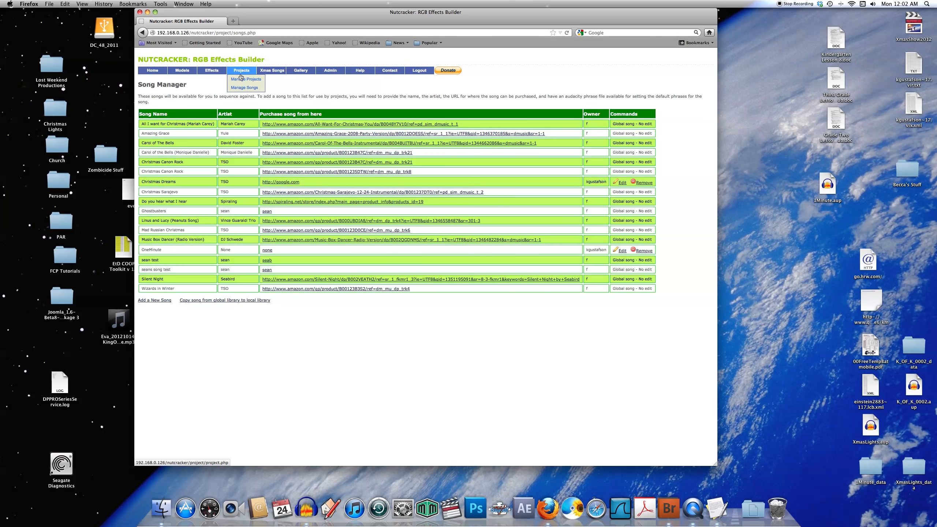
left_click(247, 84)
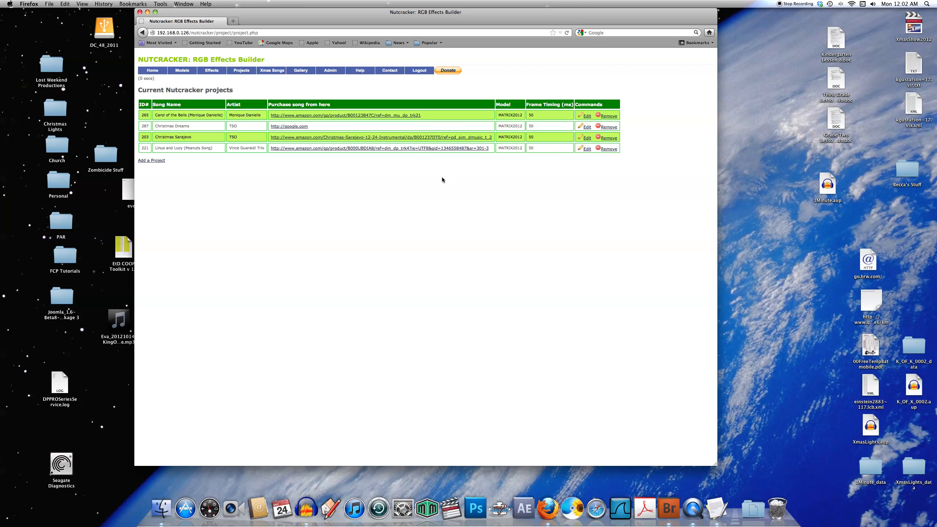
left_click(587, 127)
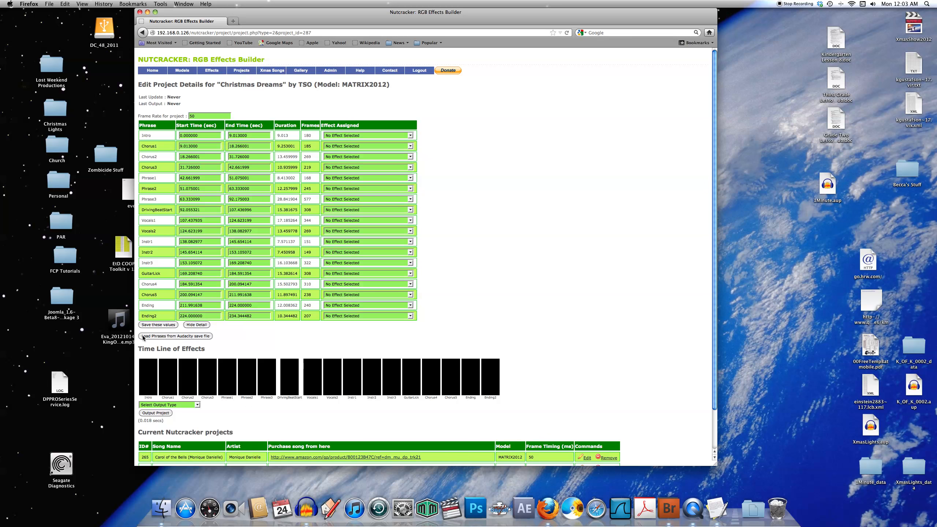
Open the Audacity phrase loader for the Christmas Dreams project and look through the available uploaded files.
left_click(199, 338)
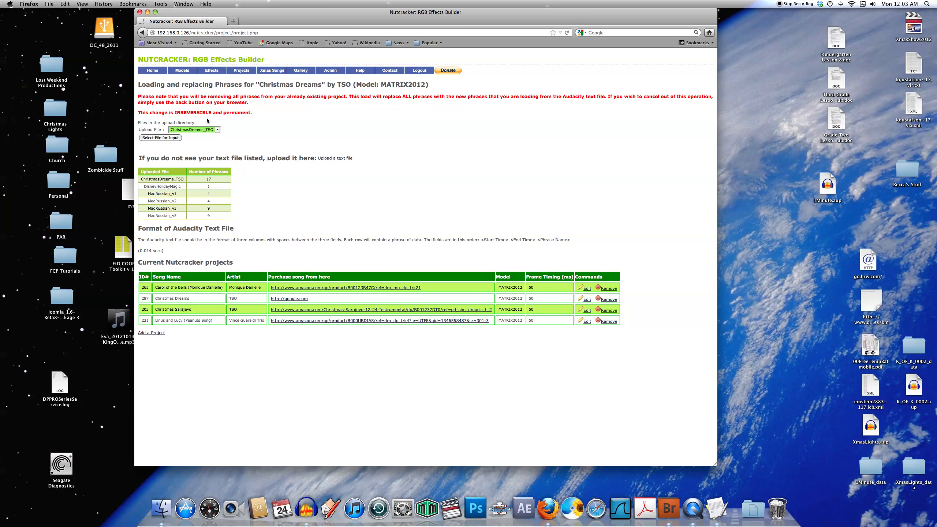
left_click(205, 129)
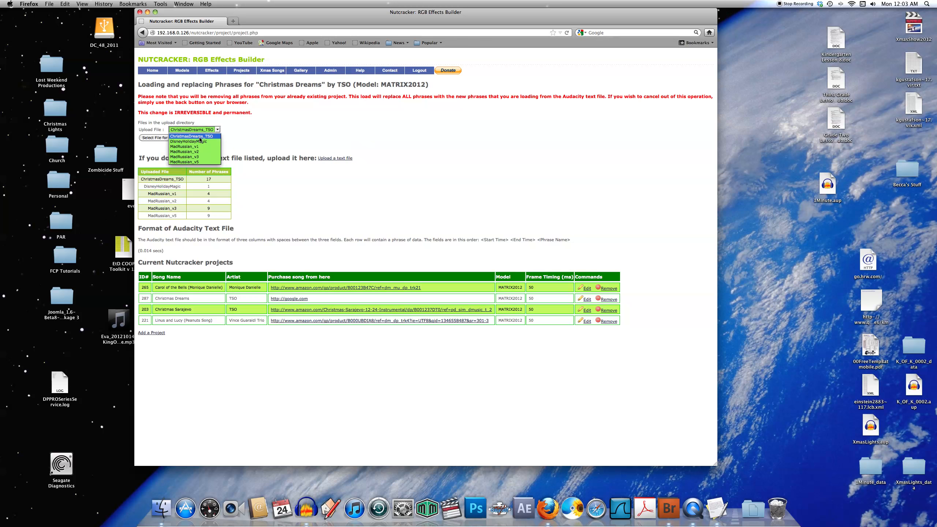
left_click(270, 142)
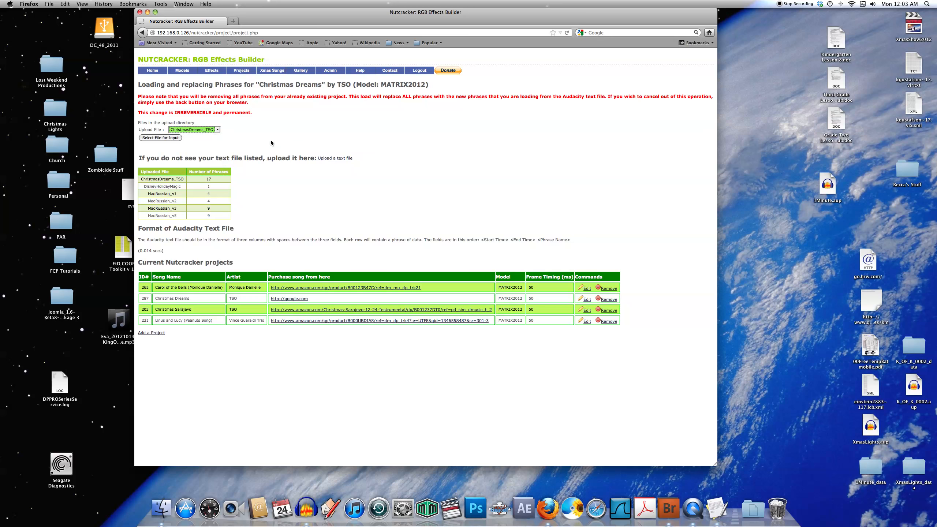
left_click(206, 132)
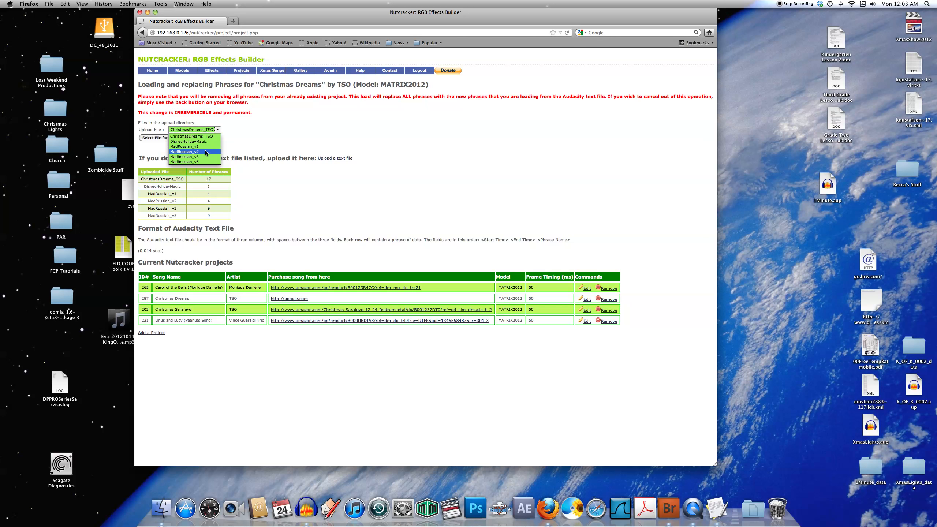
left_click(280, 132)
left_click(208, 130)
left_click(253, 126)
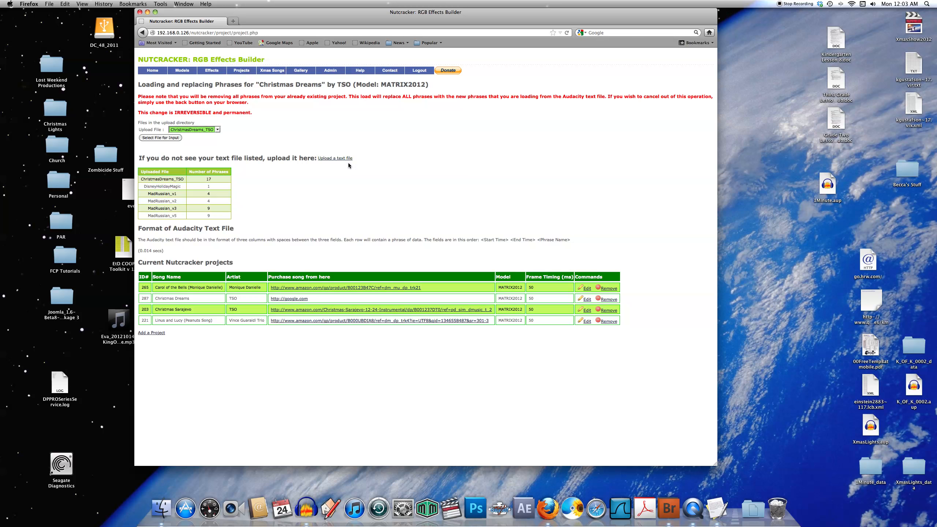
left_click(330, 159)
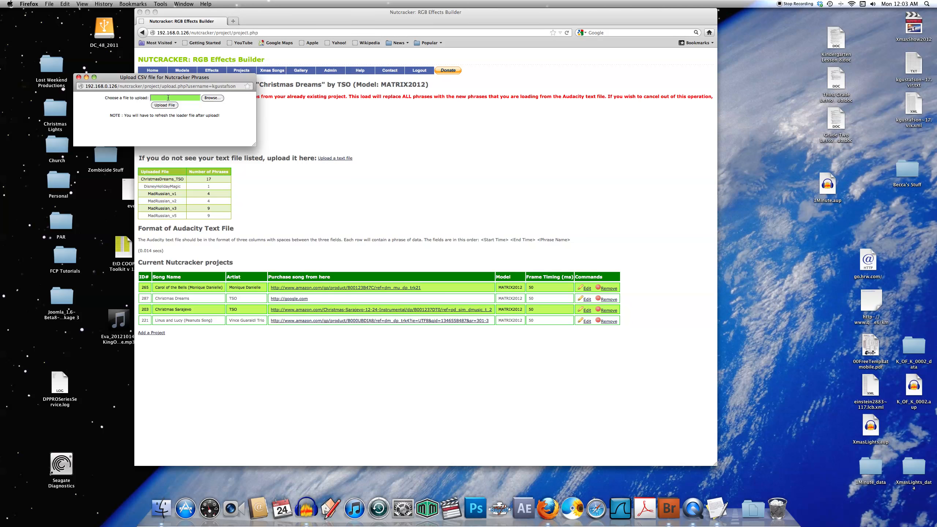
left_click(168, 97)
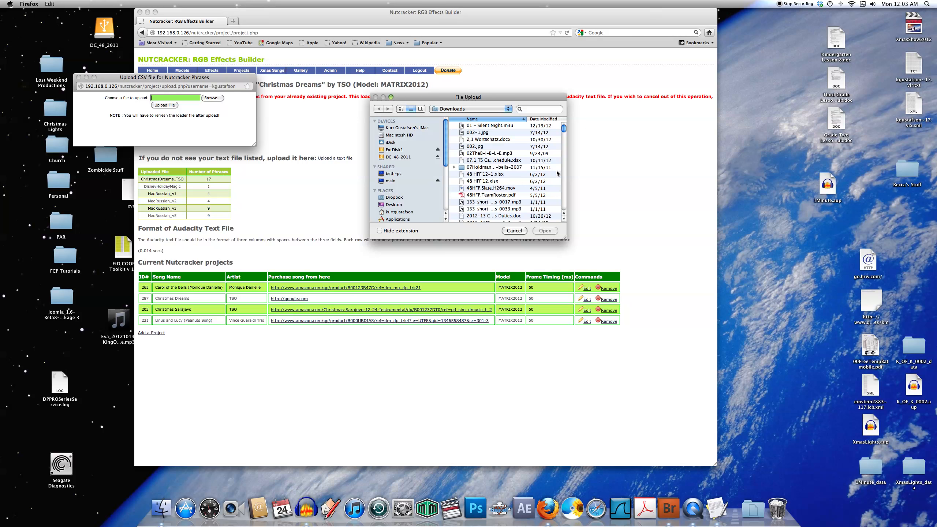
left_click_drag(563, 128, 563, 140)
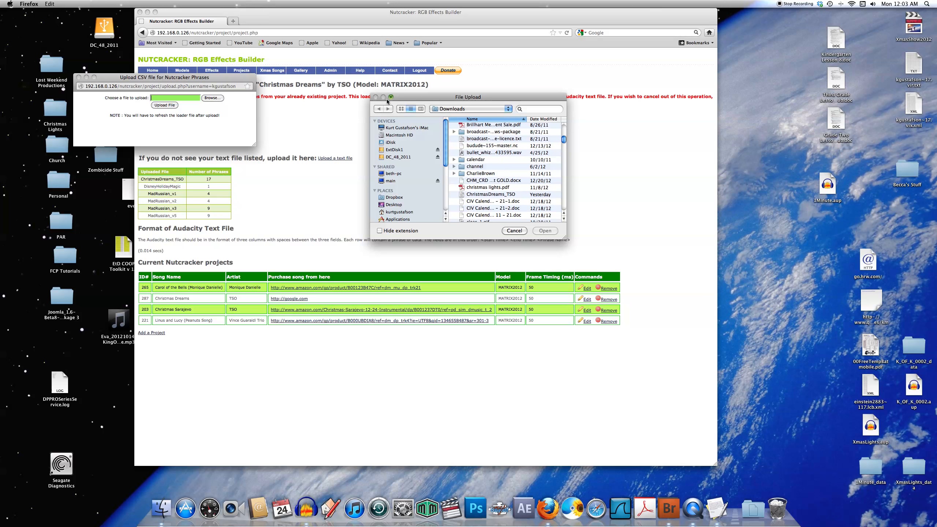
left_click(515, 231)
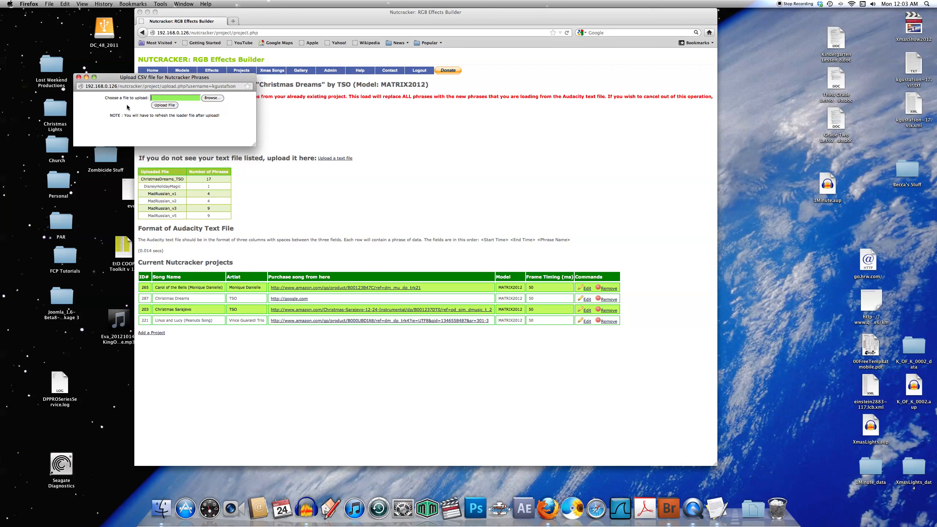
left_click(79, 78)
Replace the project's phrases with those from the MadRussian_v5 file and open the Christmas Dreams project to check them.
left_click(211, 131)
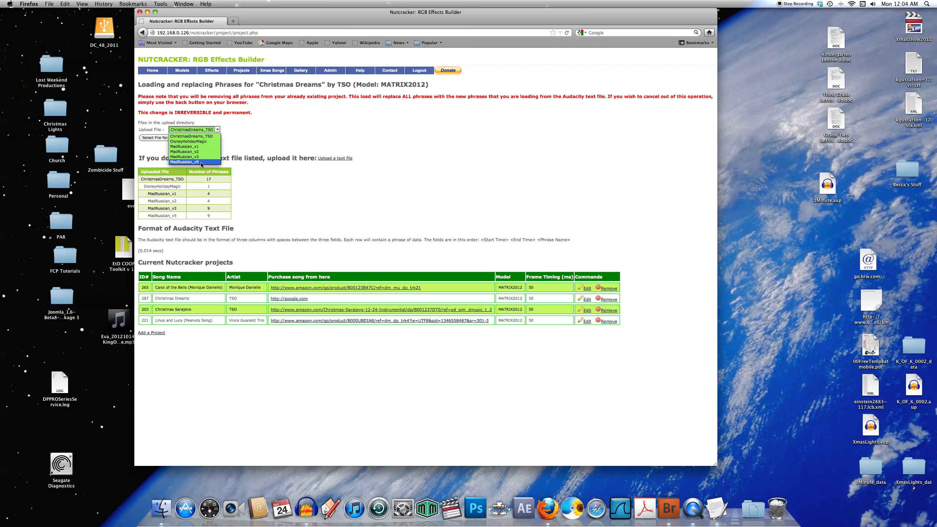
left_click(200, 163)
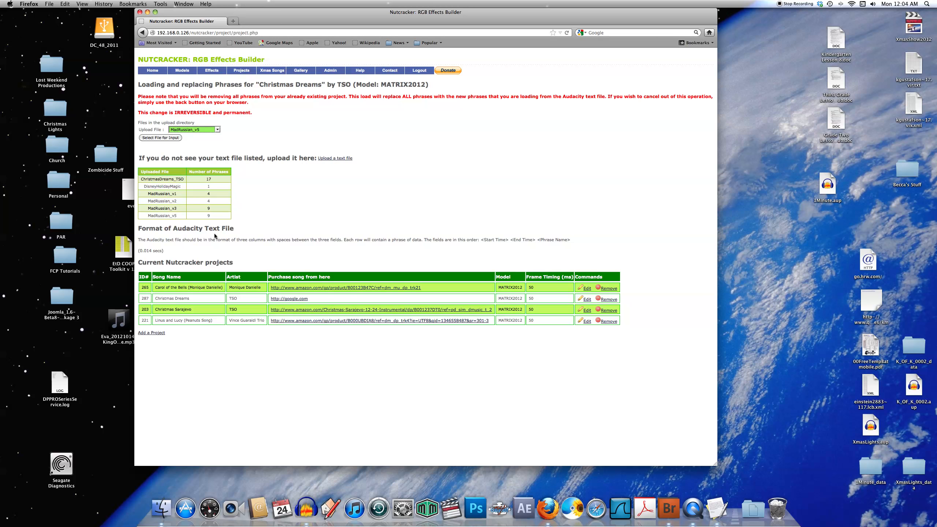
left_click(163, 137)
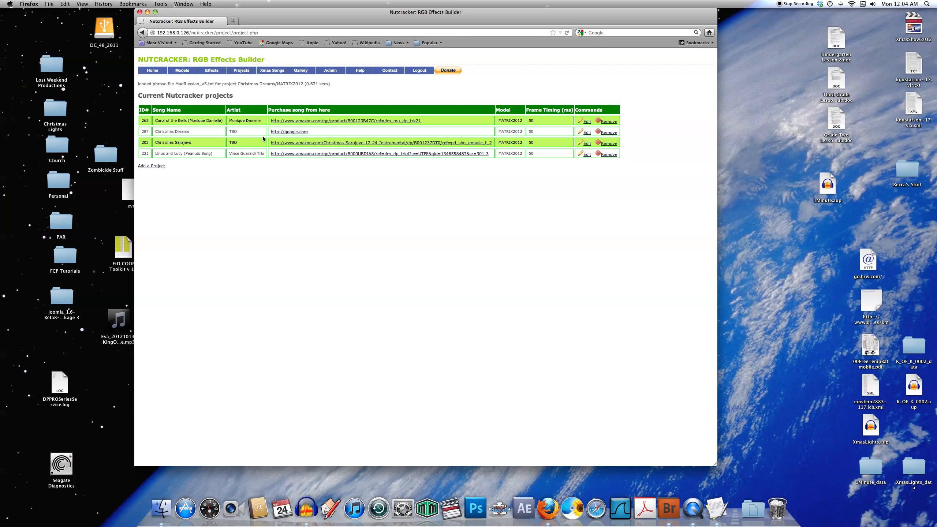
left_click(584, 133)
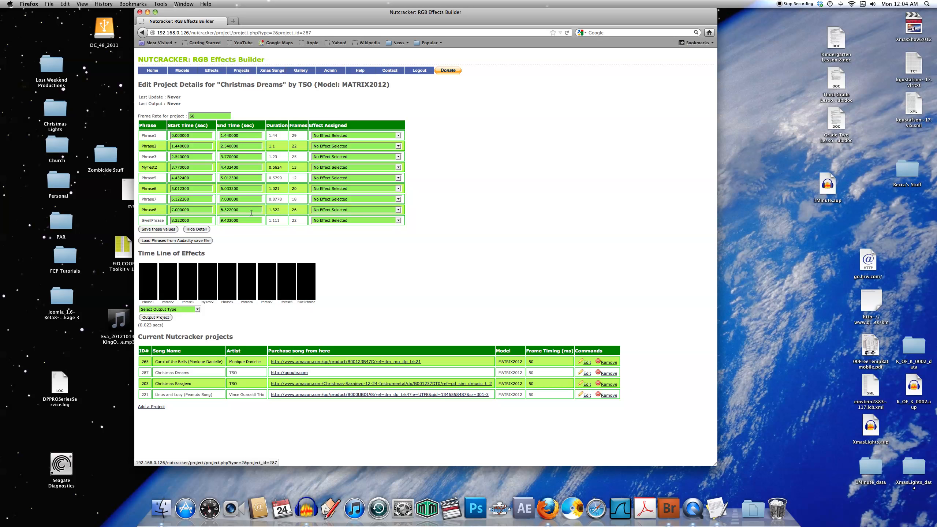
Load the Christmas Dreams project's phrases from the uploaded ChristmasDreams_TSO Audacity file.
left_click(186, 241)
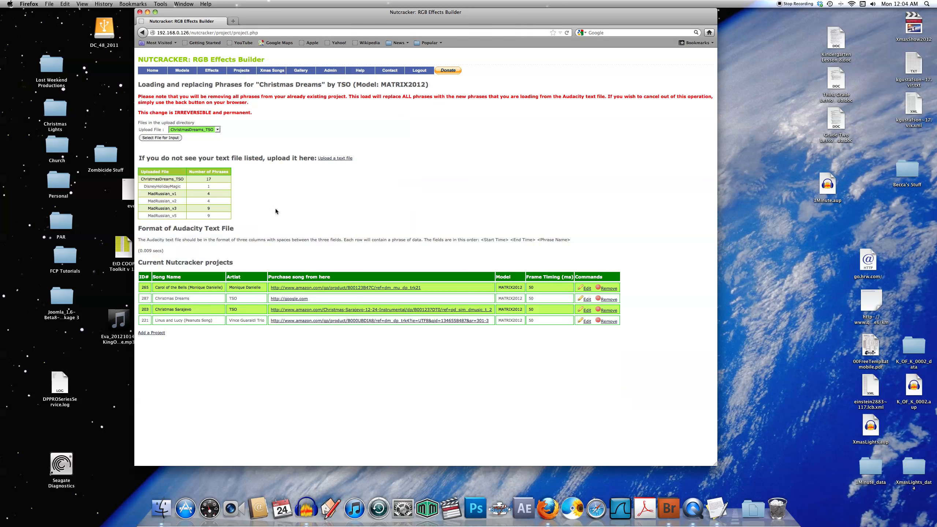
left_click(191, 131)
left_click(191, 131)
left_click(175, 138)
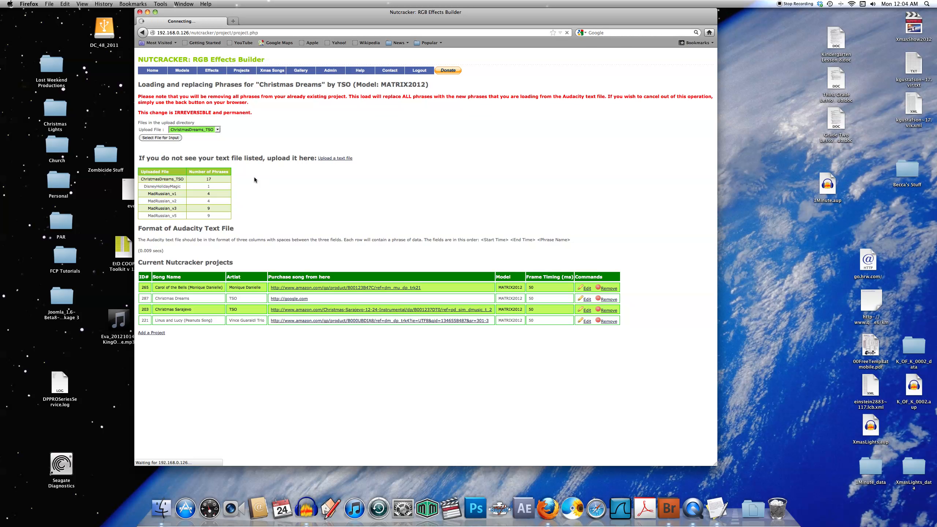
In the Christmas Dreams project, assign the MATBLUESNOWFLAKE (snowflakes) effect to the Intro phrase and save the values.
left_click(586, 132)
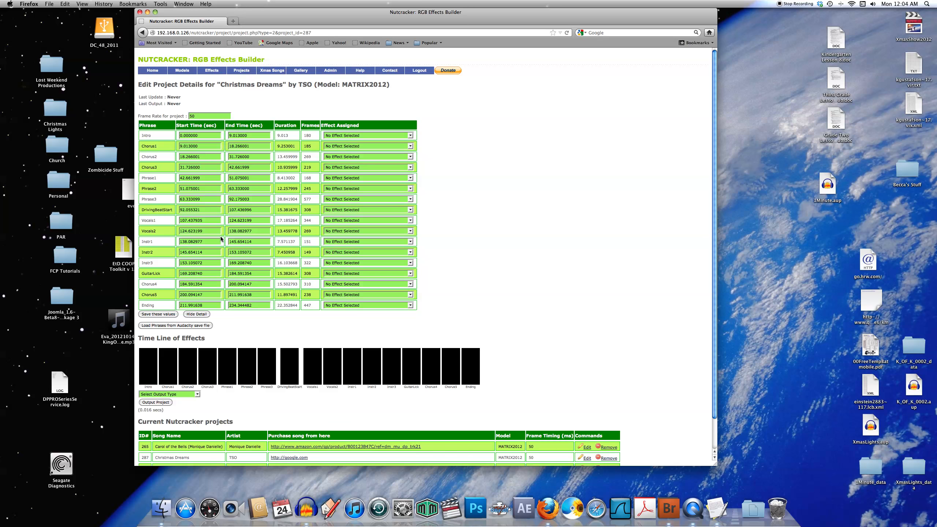
left_click(367, 136)
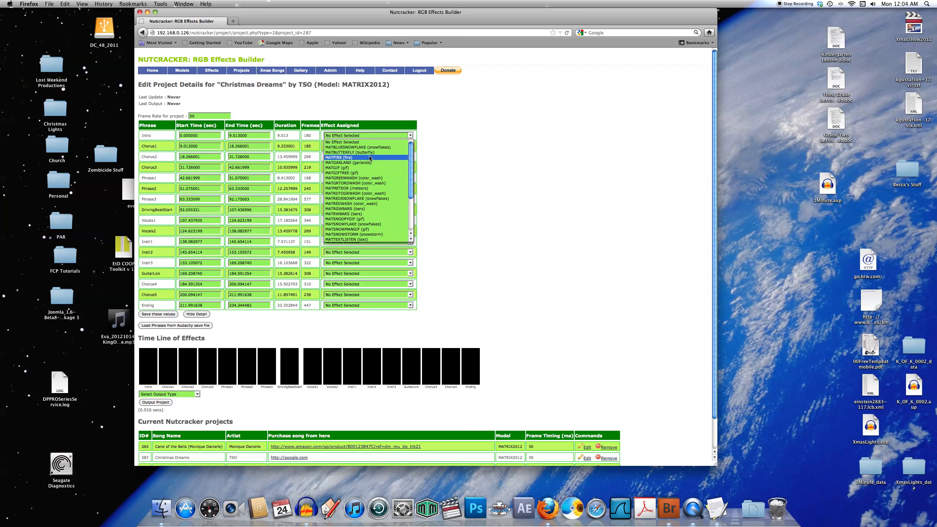
left_click(338, 159)
left_click(158, 315)
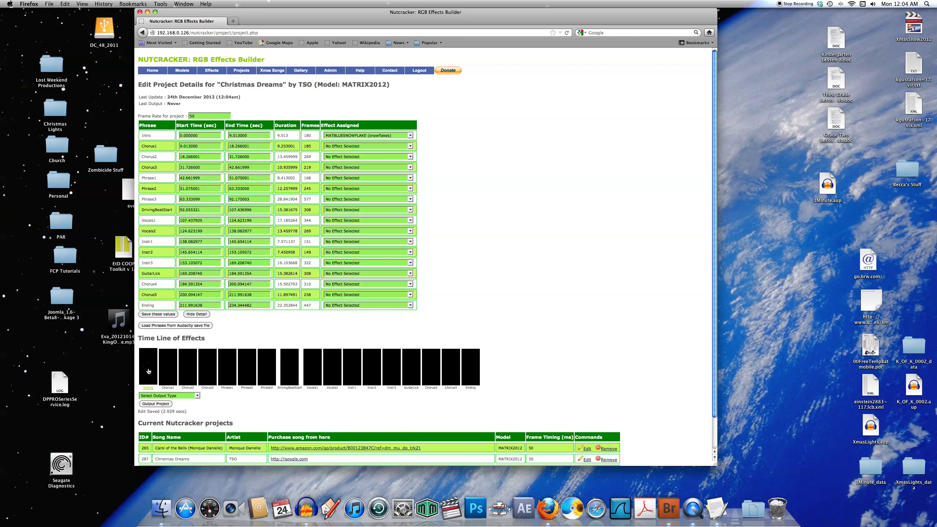
Assign the MATFIRE (fire) effect to the Chorus3 phrase and save the project values.
left_click(369, 146)
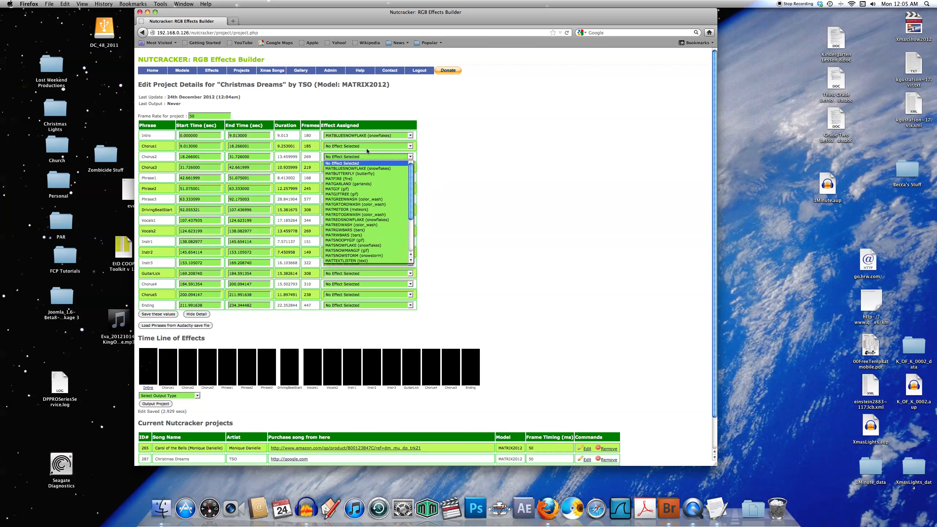
left_click(453, 163)
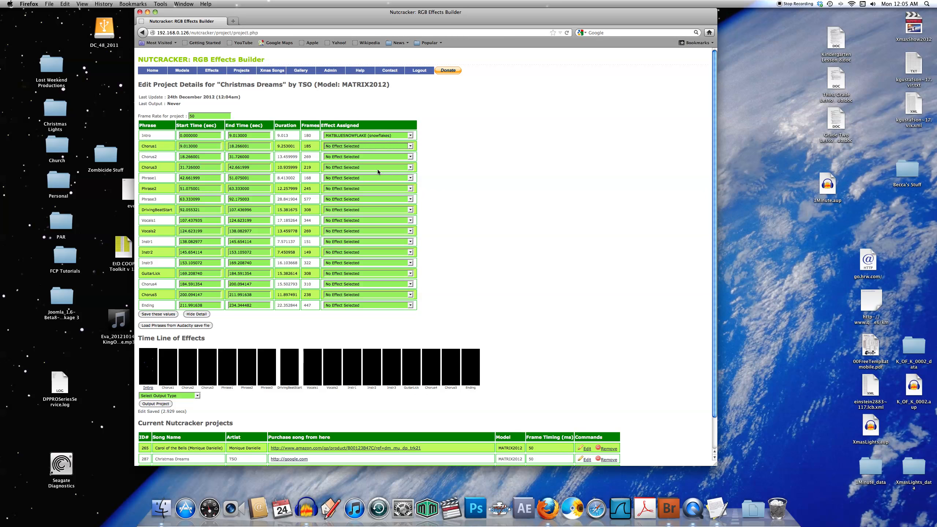
left_click(369, 168)
left_click(374, 189)
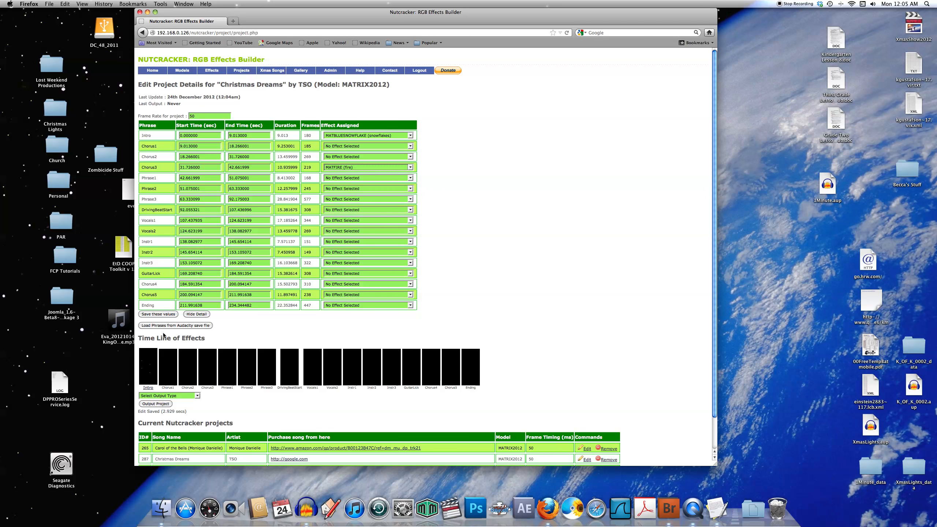
left_click(169, 316)
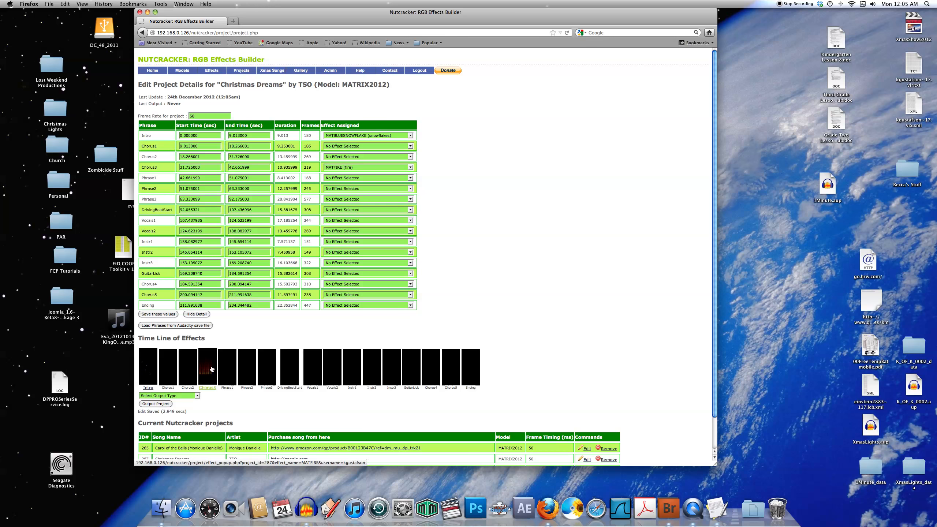
left_click(189, 396)
left_click(284, 394)
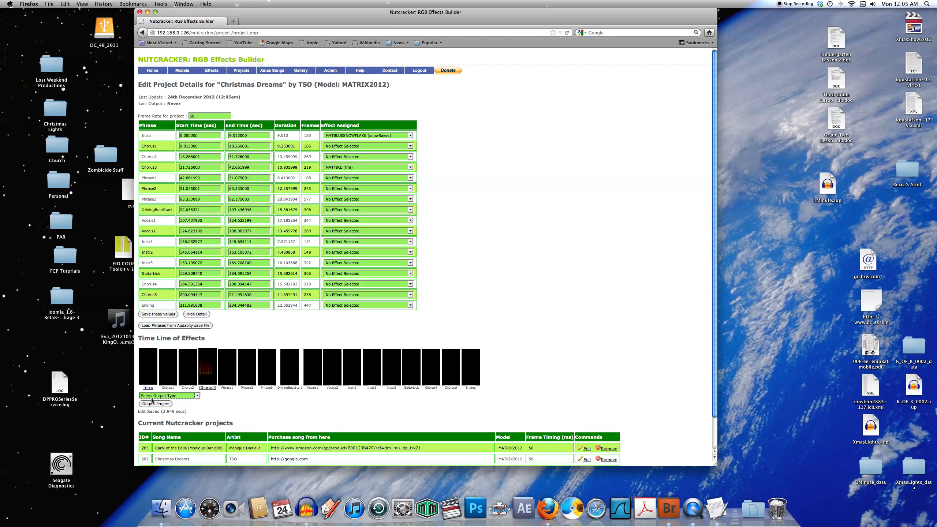
scroll(237, 399, "down", 3)
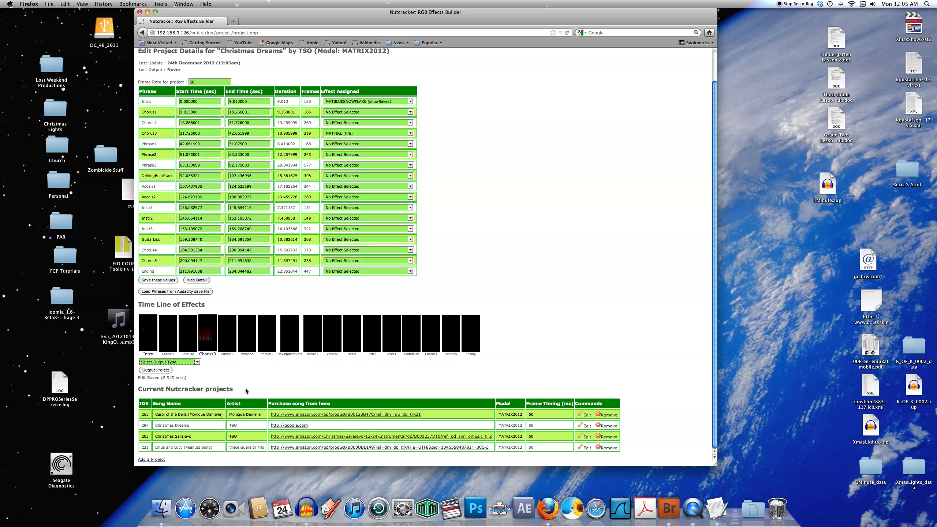
scroll(245, 391, "up", 3)
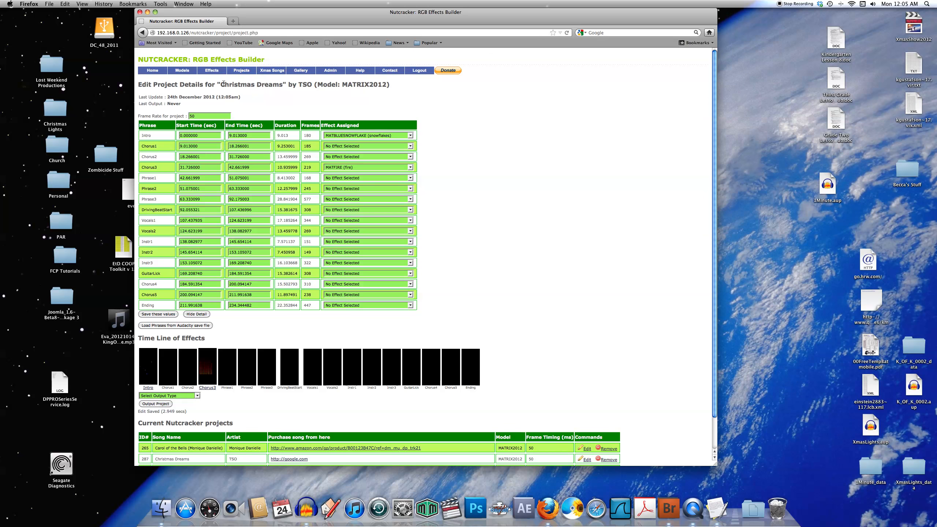
Open the song manager, look over the new-song form and its Audacity file selection, and leave without adding a song.
left_click(243, 88)
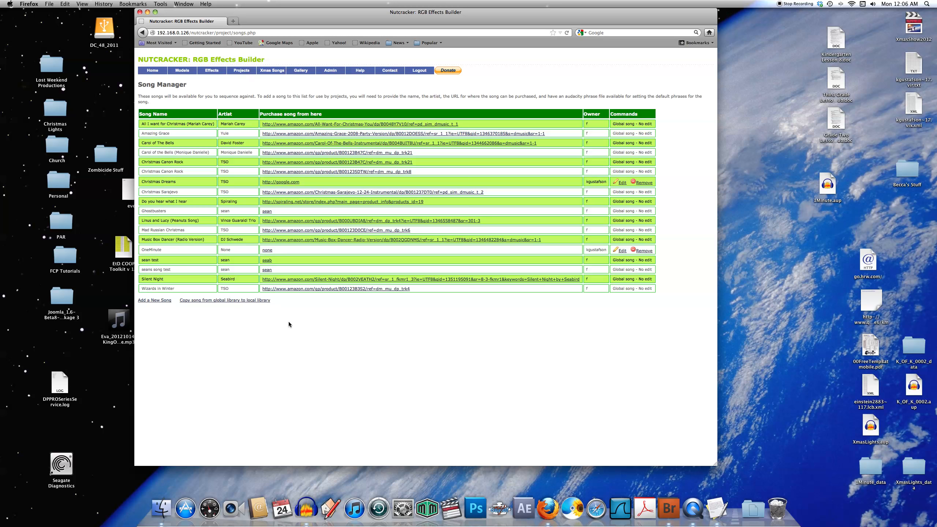
left_click(158, 303)
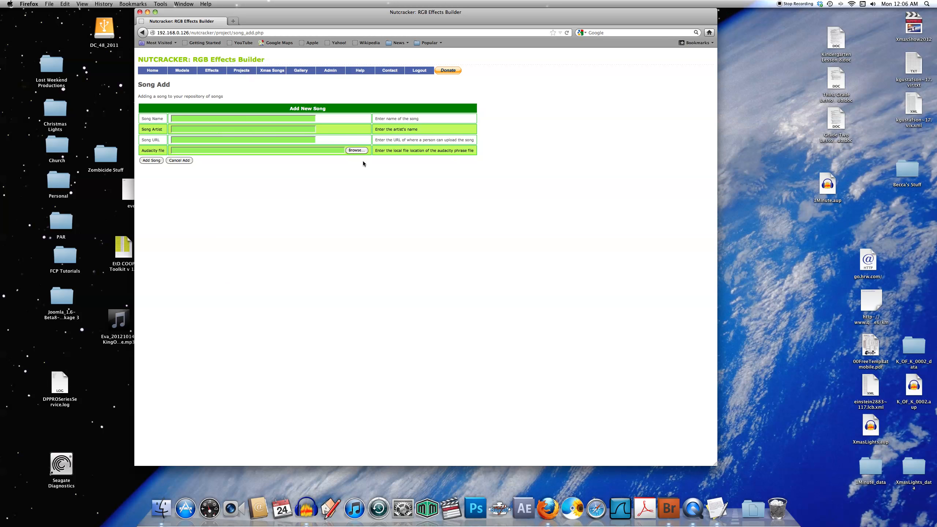
left_click(357, 150)
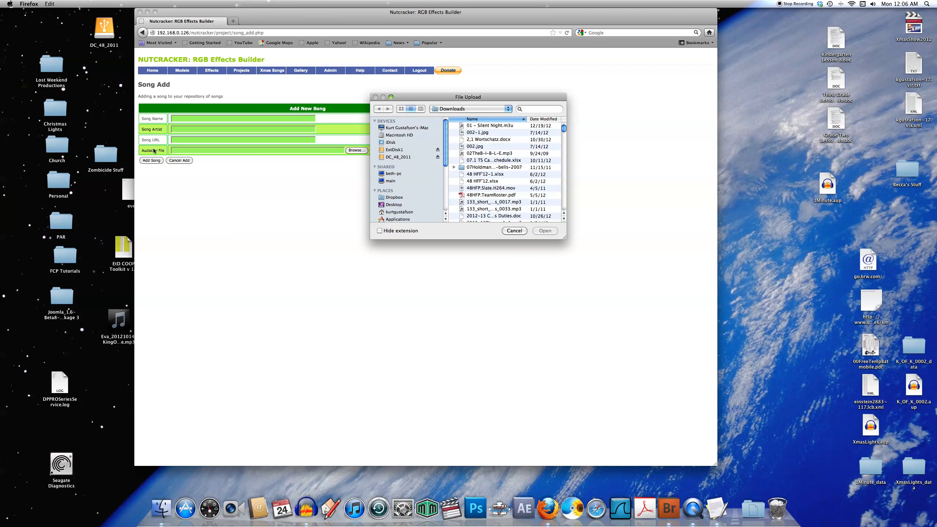
scroll(488, 177, "down", 10)
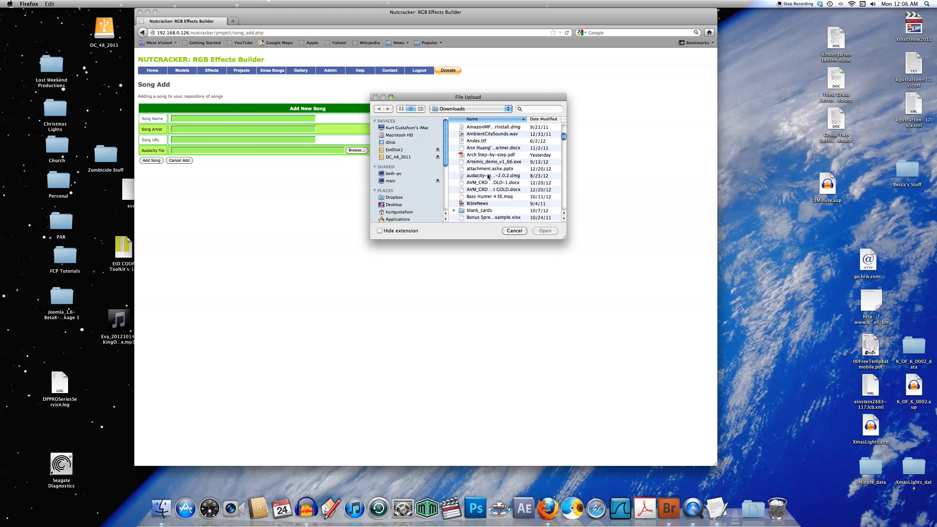
left_click(514, 230)
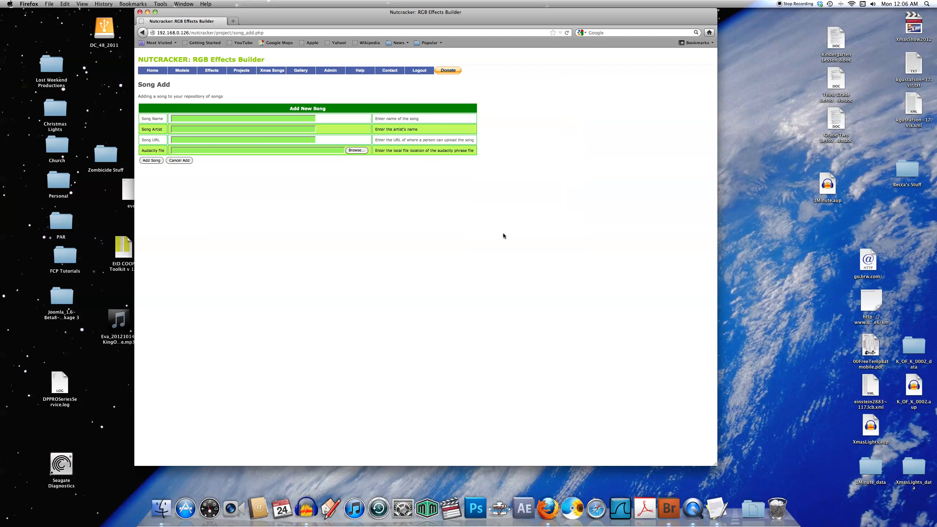
left_click(161, 161)
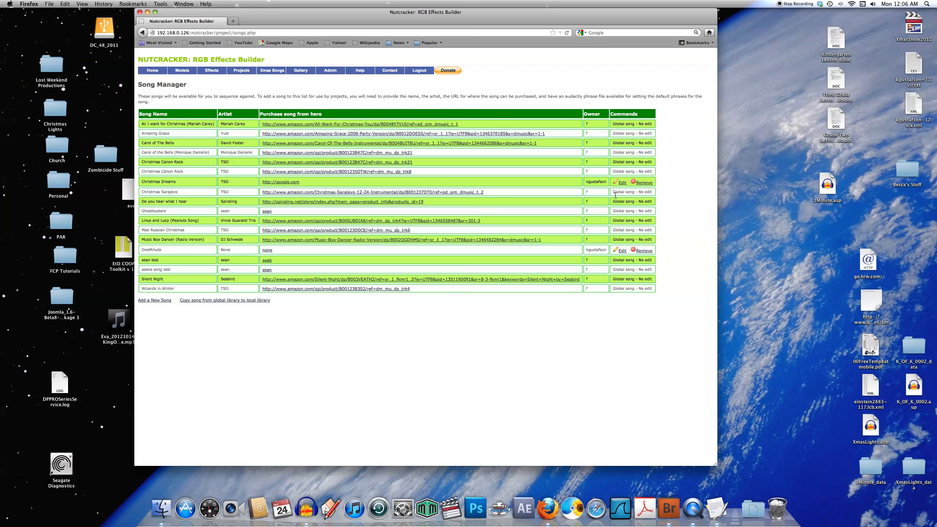
Examine the default phrases of the Christmas Dreams song and the phrases in its MATRIX2012 project.
left_click(619, 183)
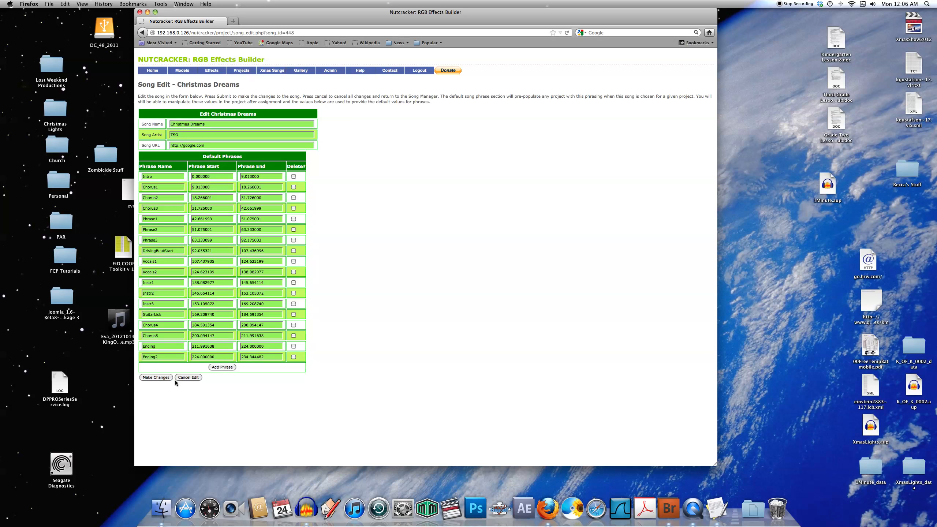
left_click(187, 380)
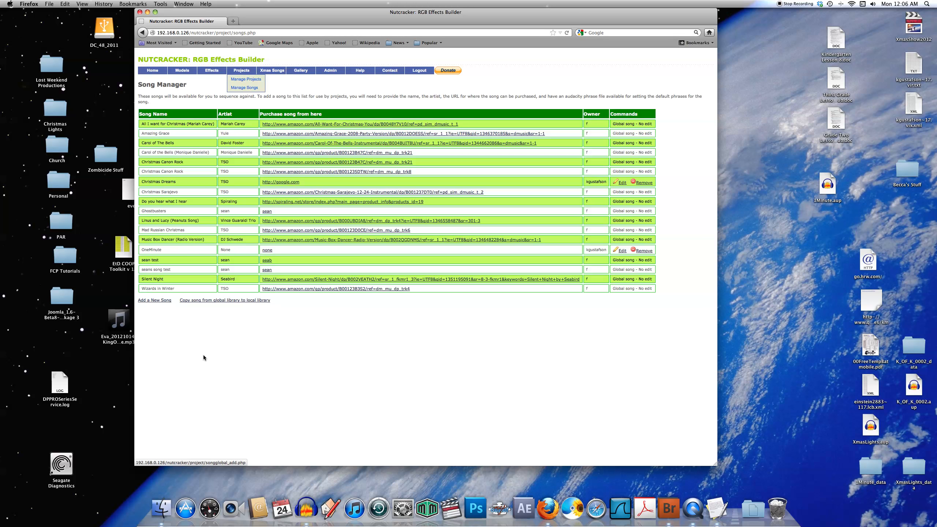
left_click(245, 79)
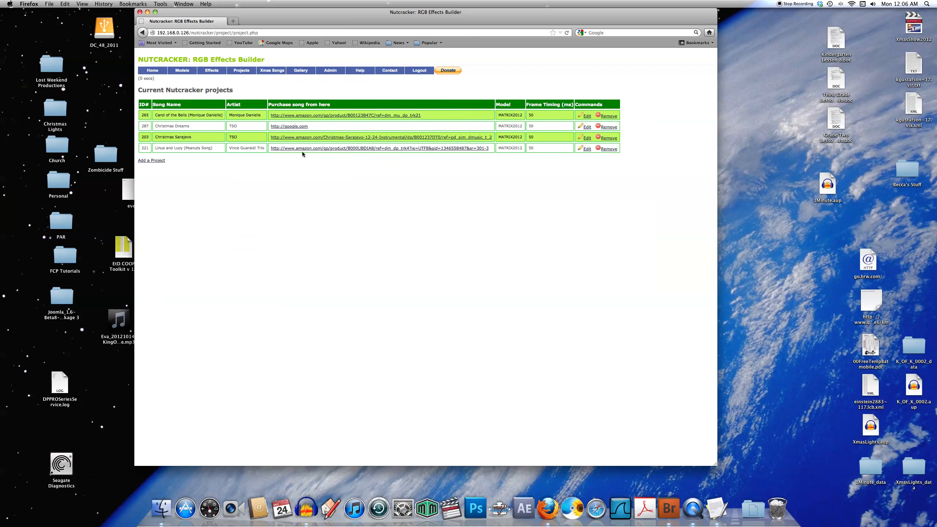
left_click(587, 127)
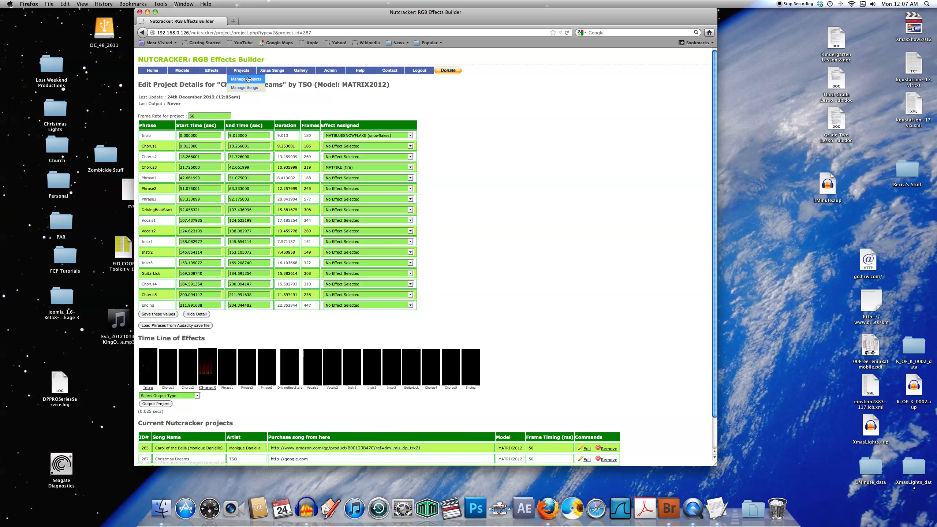
Create a new project from the song Christmas Dreams with TEST as its target model.
left_click(243, 80)
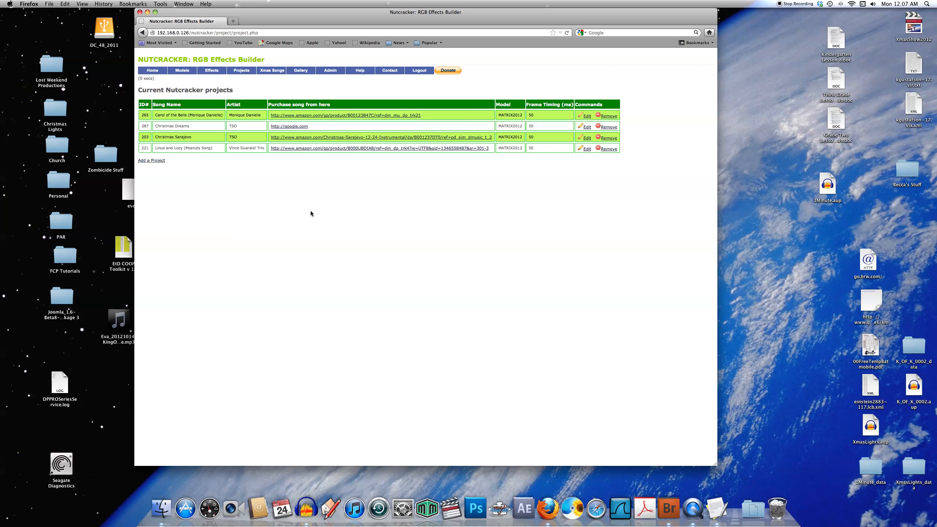
left_click(147, 161)
left_click(209, 266)
left_click(209, 267)
left_click(209, 266)
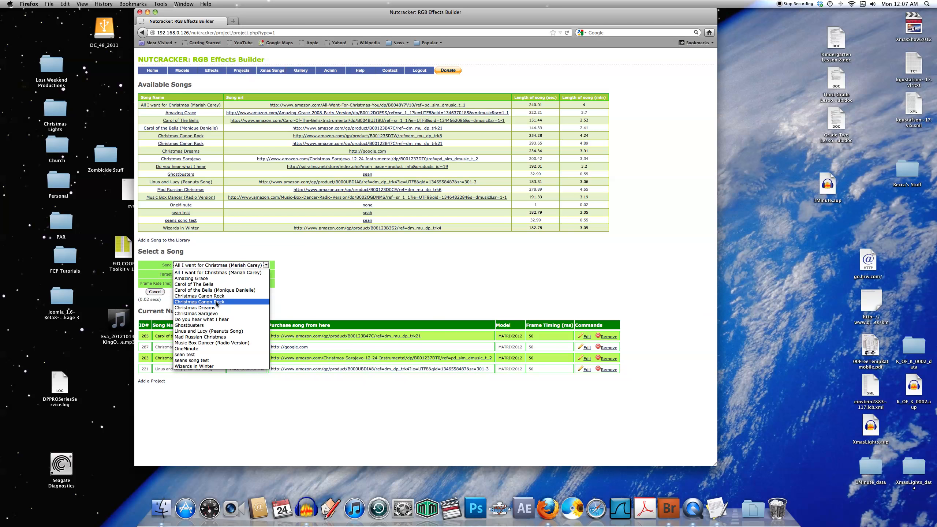
left_click(216, 308)
left_click(207, 274)
left_click(207, 288)
left_click(211, 292)
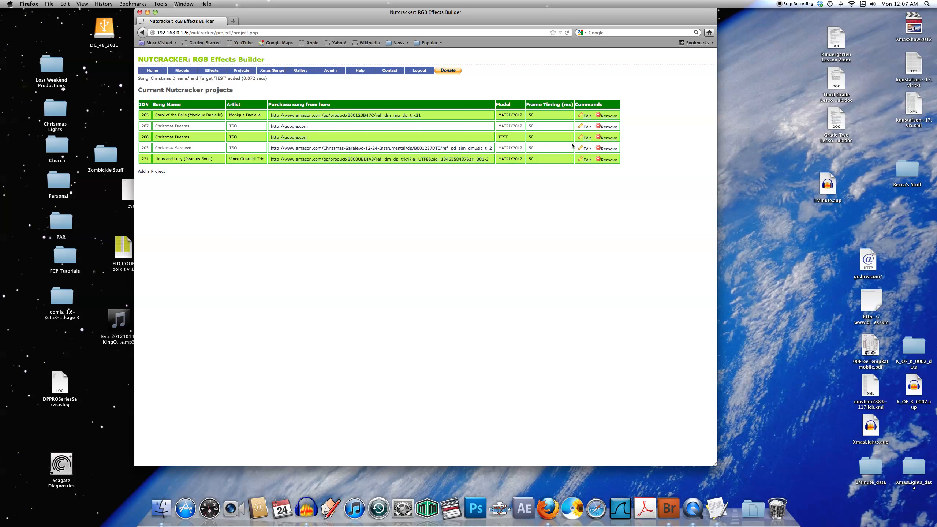
Check the phrases of the Christmas Dreams project for the TEST model and remove that project.
left_click(587, 138)
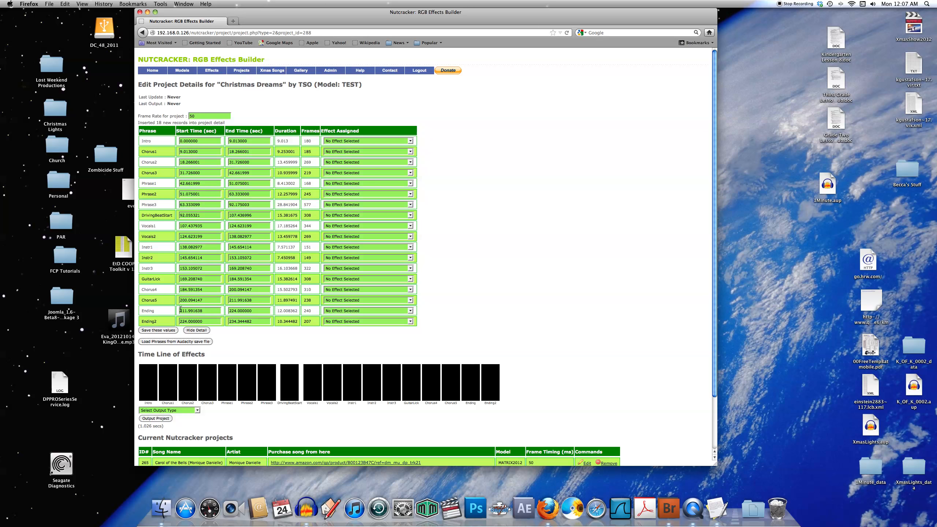
mouse_move(238, 74)
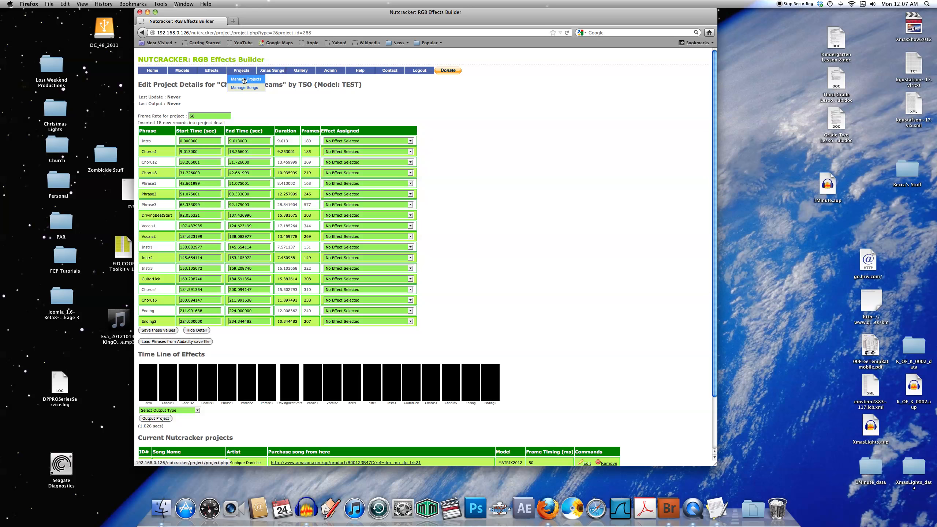
left_click(246, 79)
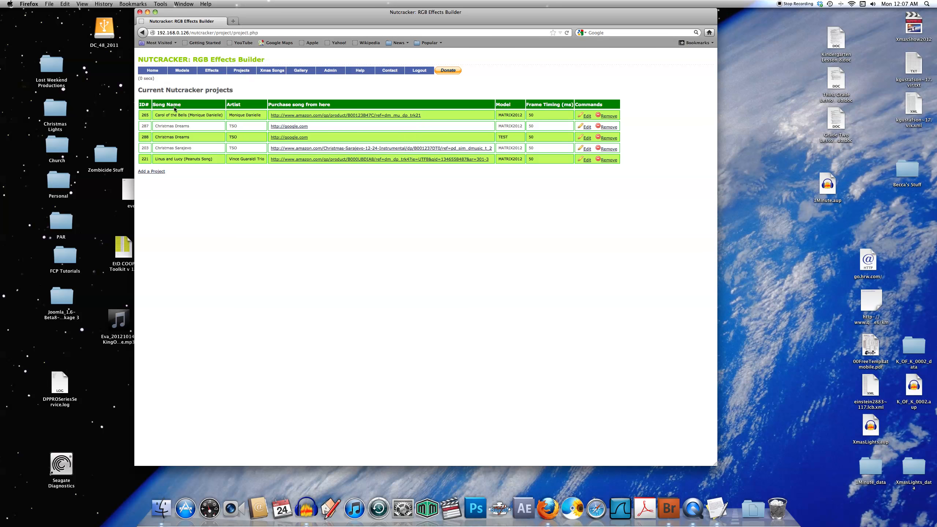
left_click(606, 138)
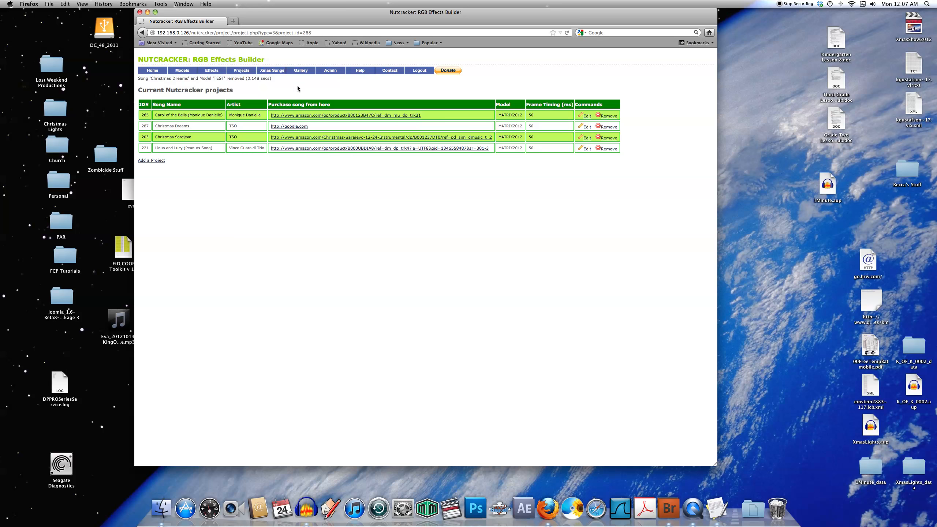
Open the song manager to view the available songs.
mouse_move(242, 71)
left_click(251, 89)
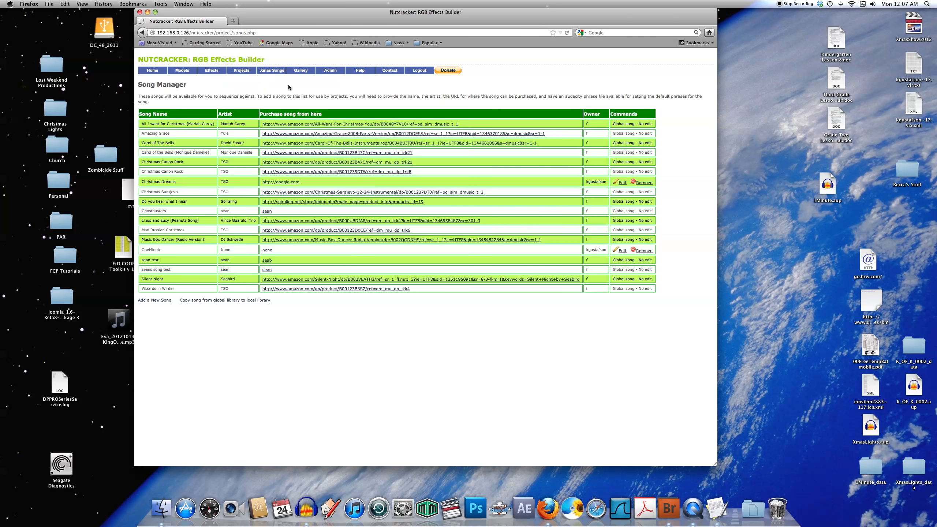